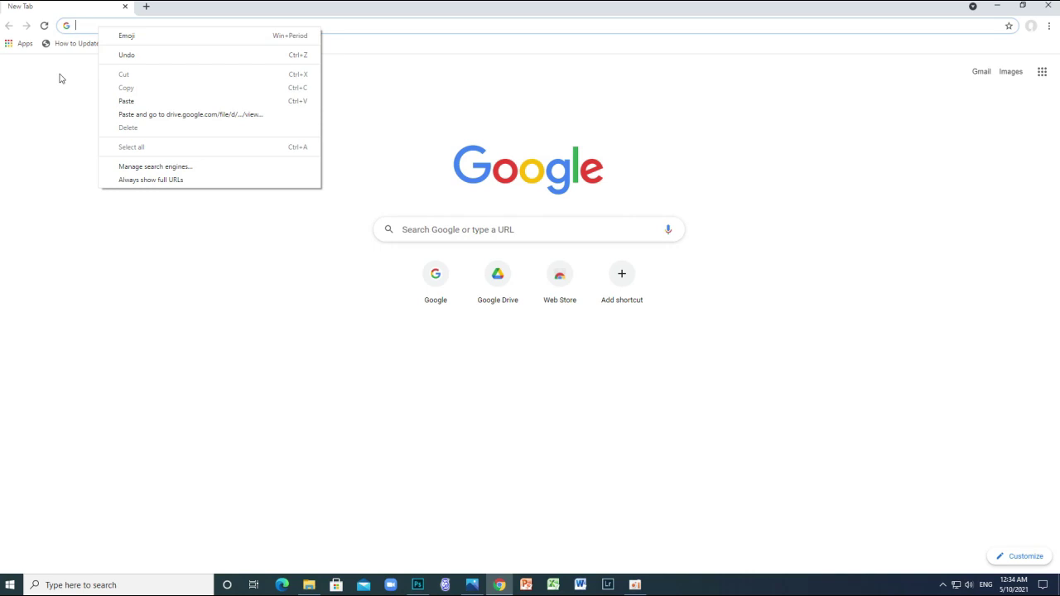
Open the copied Google Drive sharing link for the Wondershare Video Editor 5 archive
right_click(85, 25)
right_click(85, 25)
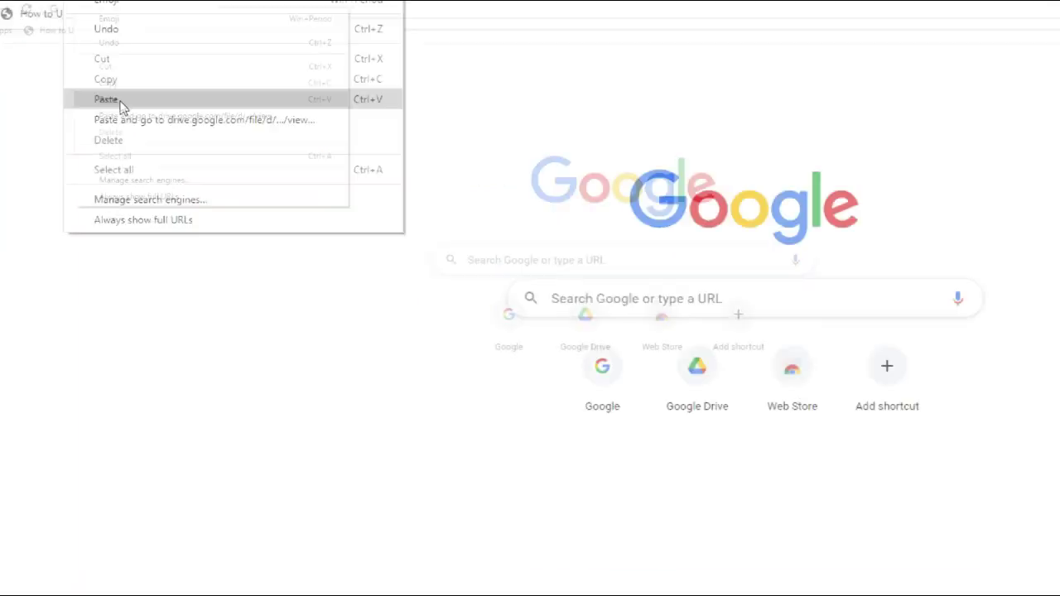
left_click(120, 101)
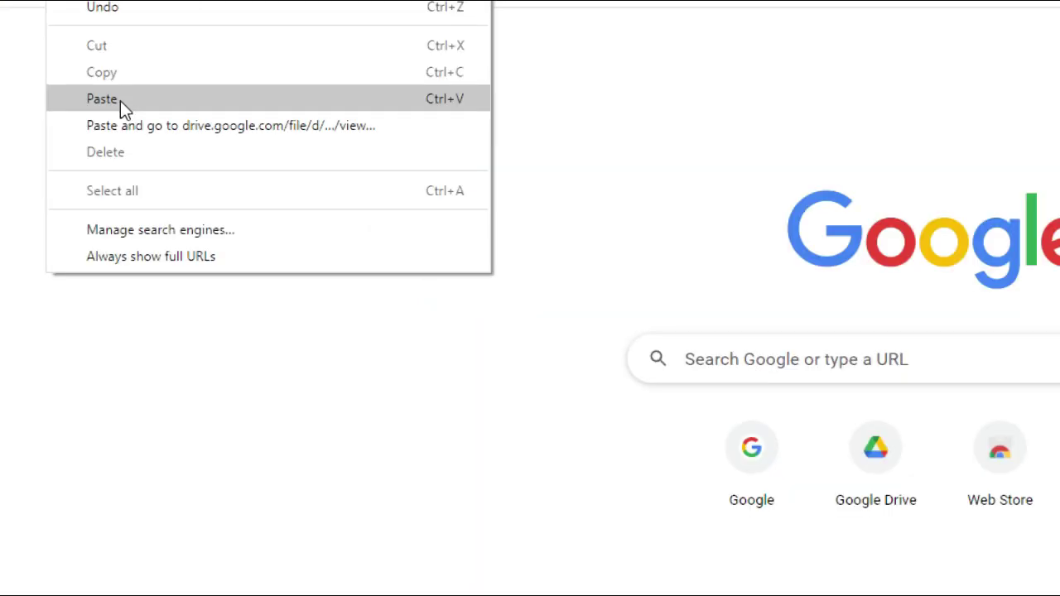
left_click(120, 103)
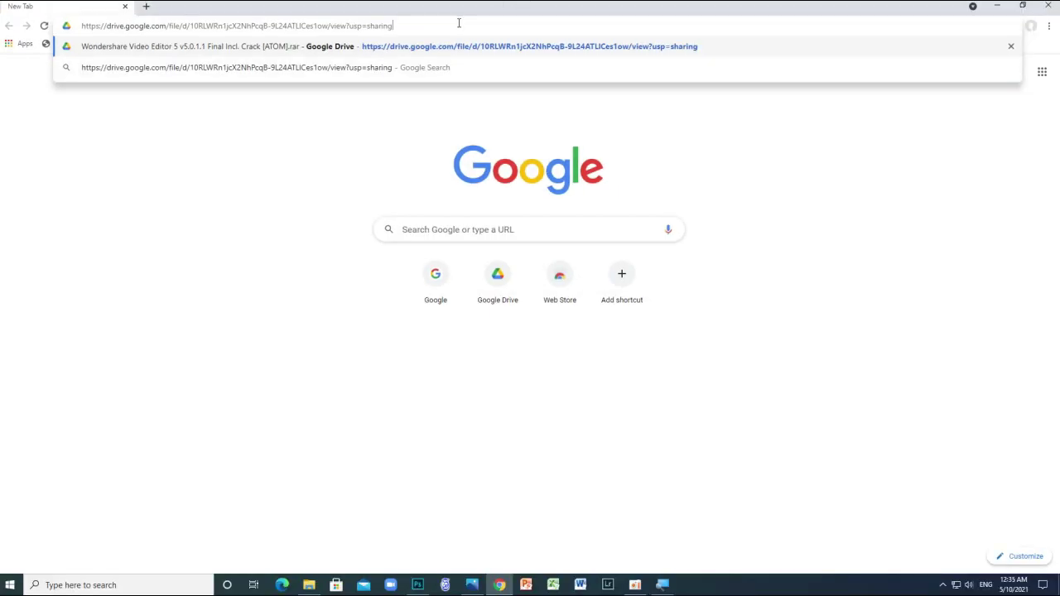
key("Return")
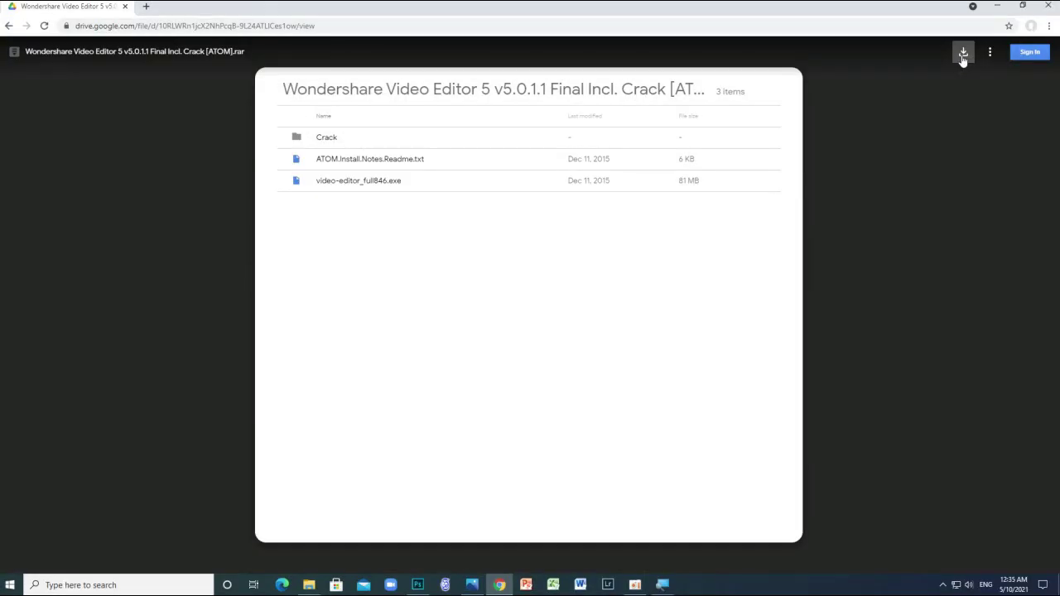
Download the Wondershare Video Editor 5 v5.0.1.1 archive from Google Drive, accepting that it cannot be scanned for viruses
left_click(967, 57)
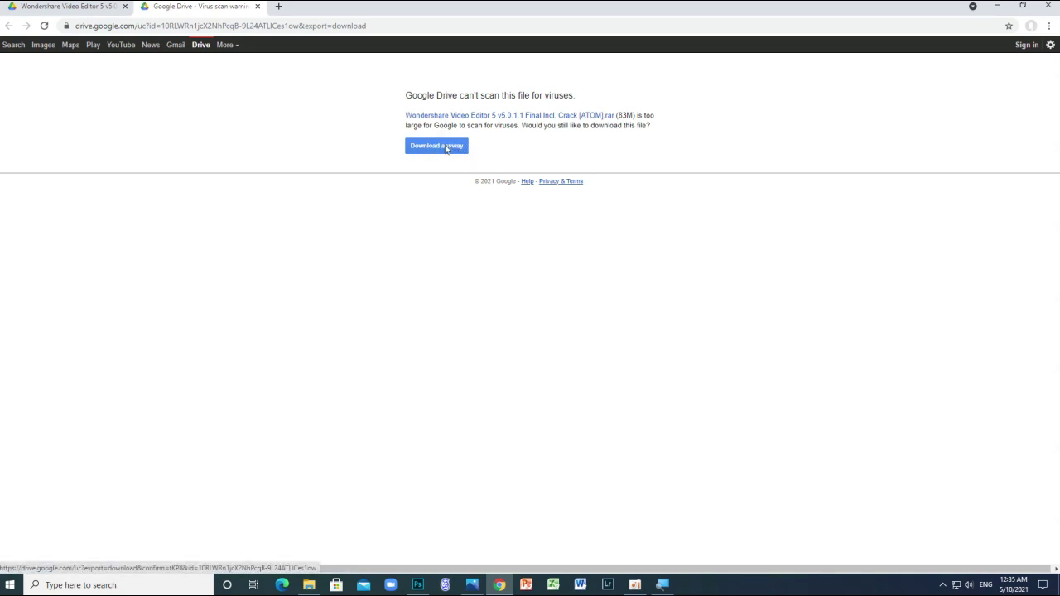
left_click(446, 150)
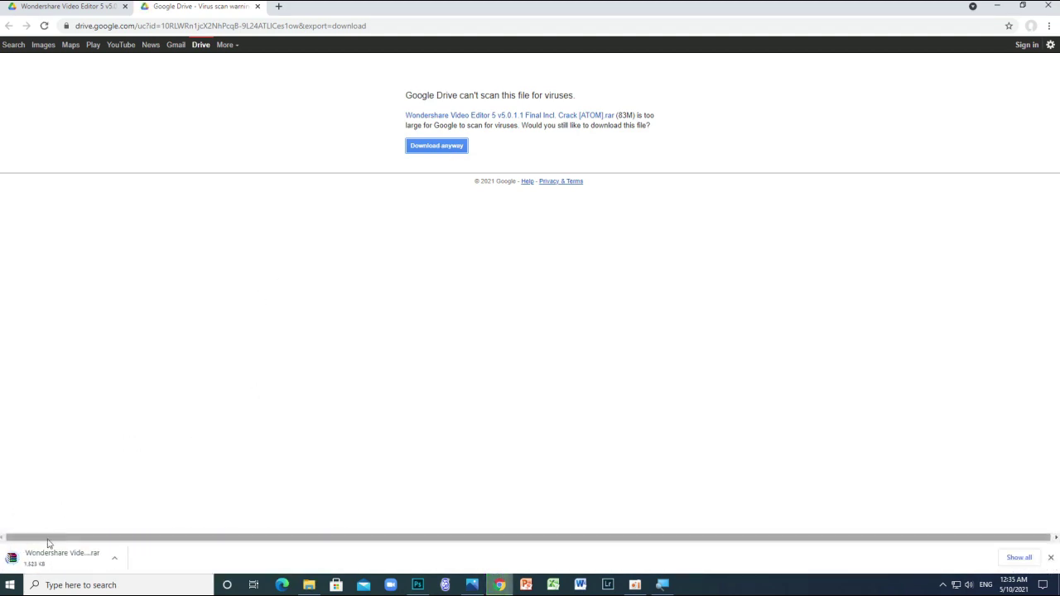
key("ctrl+plus")
key("ctrl+plus")
key("ctrl+plus")
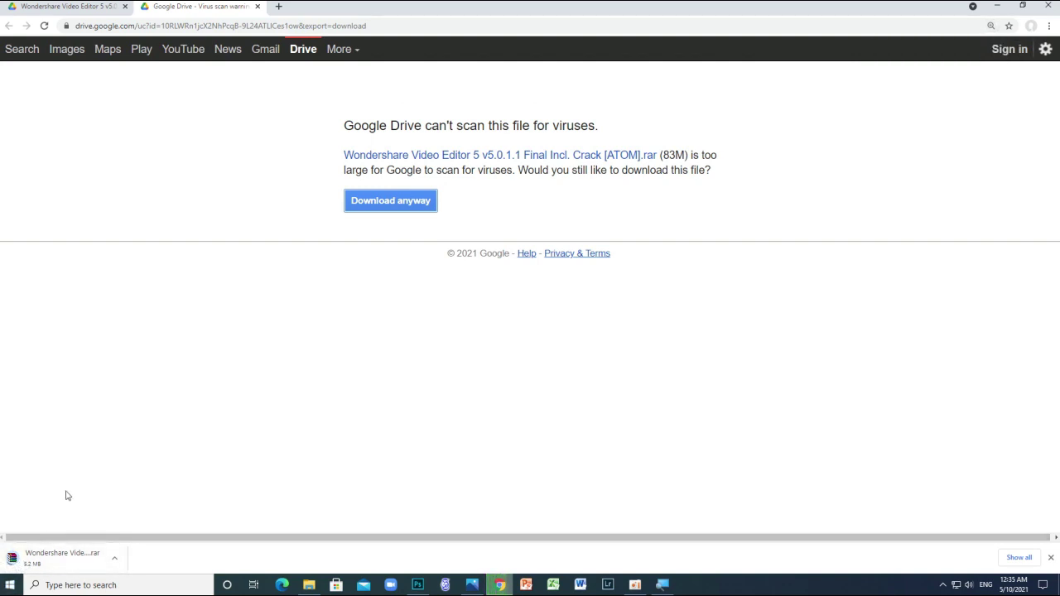
left_click(92, 477)
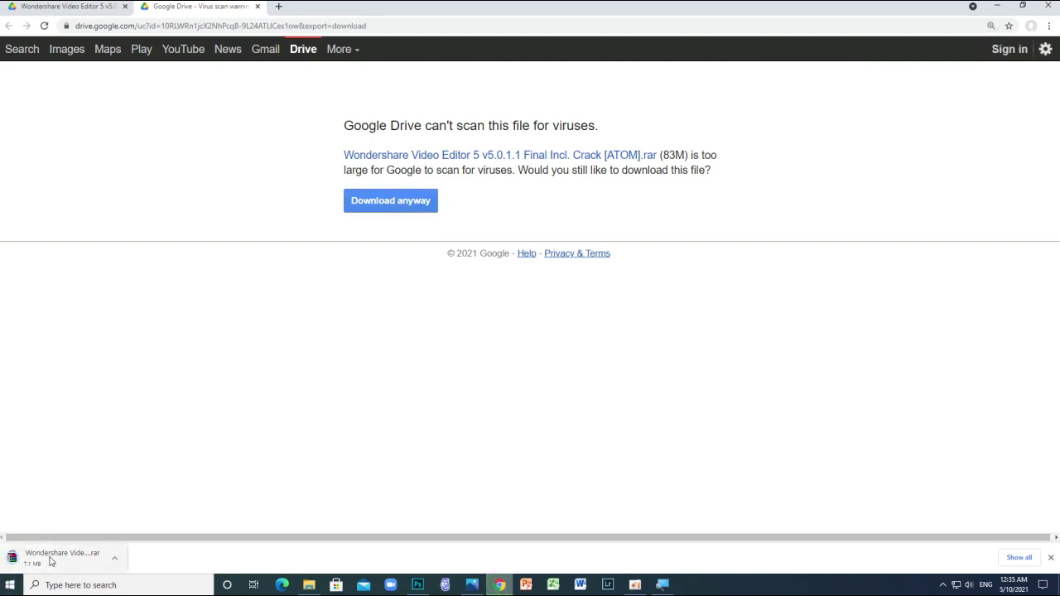
key("ctrl+minus")
key("ctrl+minus")
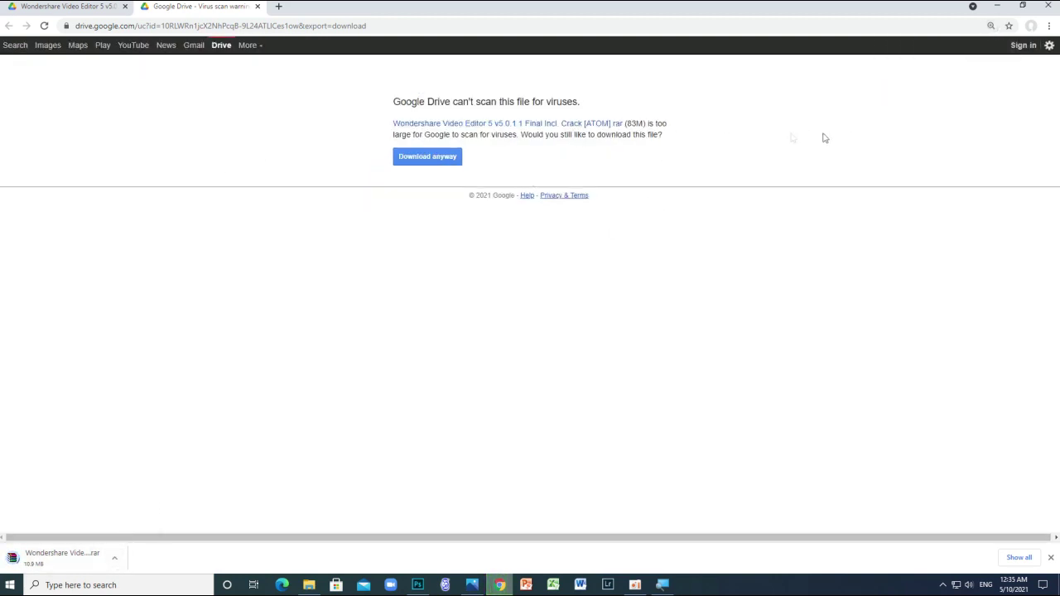
left_click(114, 560)
left_click(133, 509)
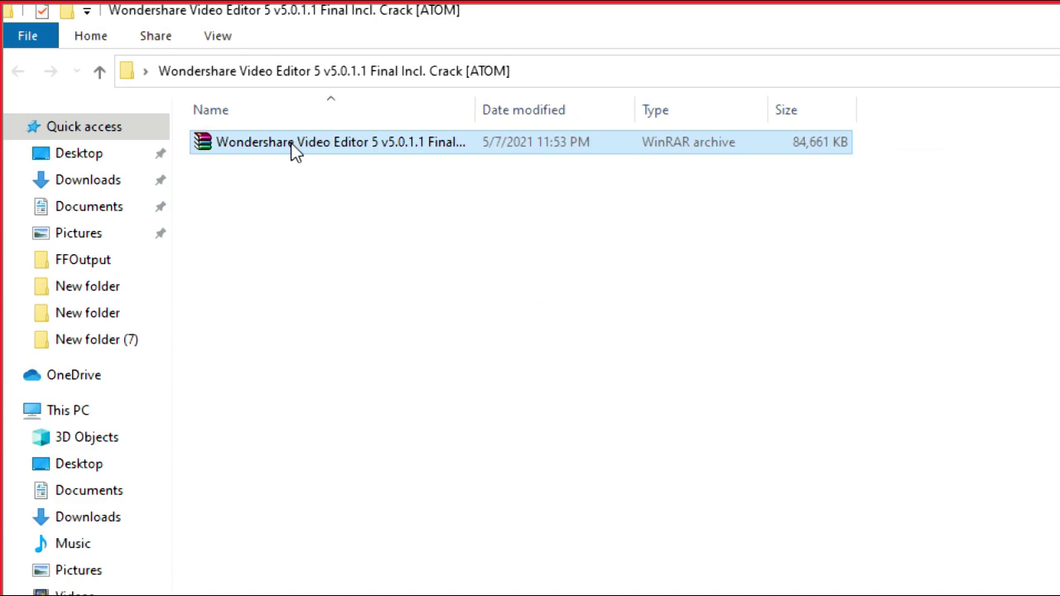
Extract the Wondershare Video Editor 5 archive to the suggested destination folder with the default extraction options
right_click(291, 142)
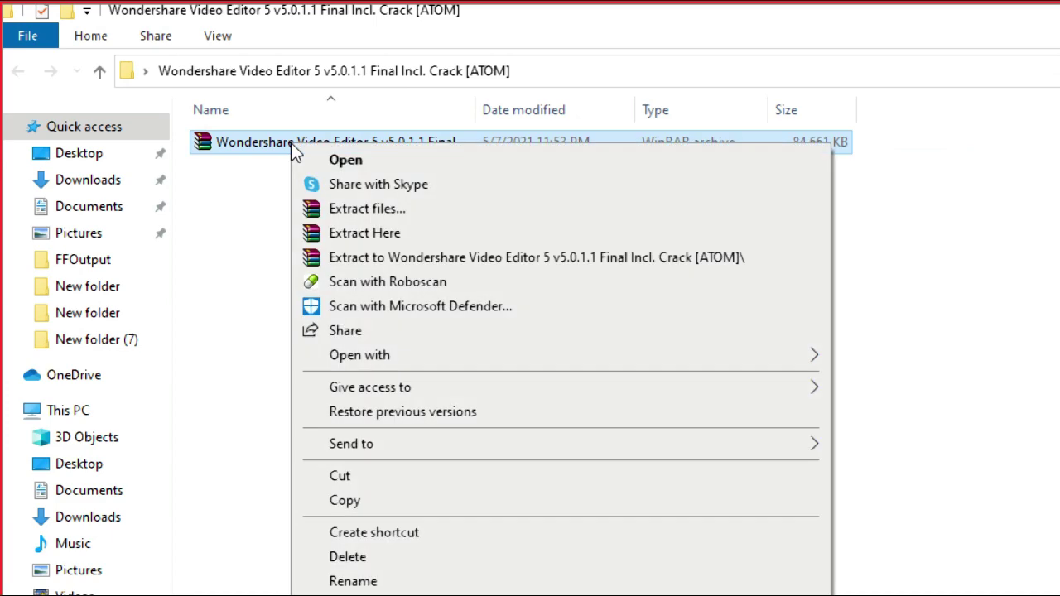
left_click(952, 165)
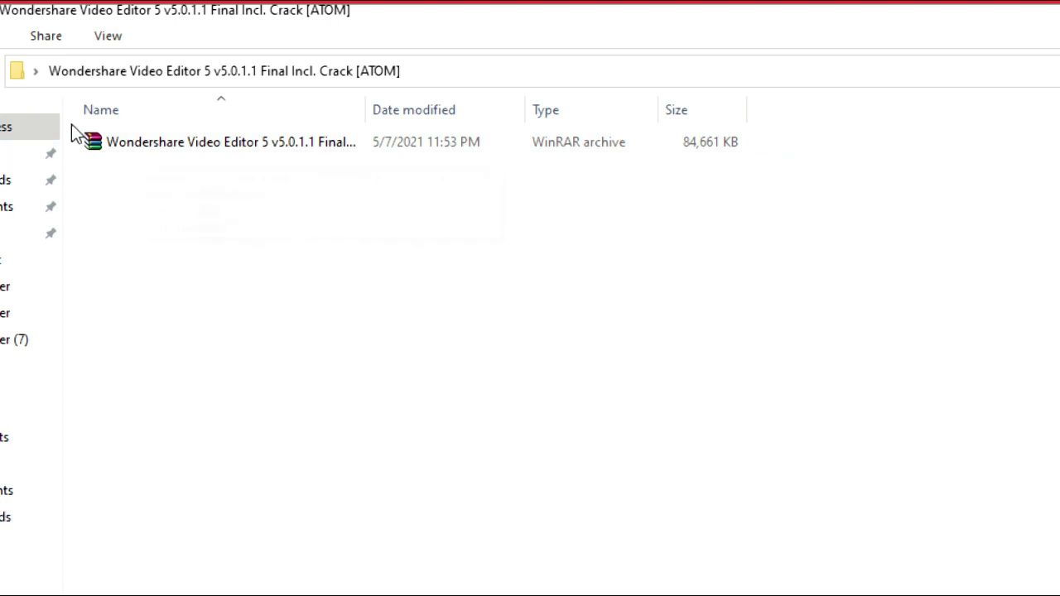
left_click(139, 143)
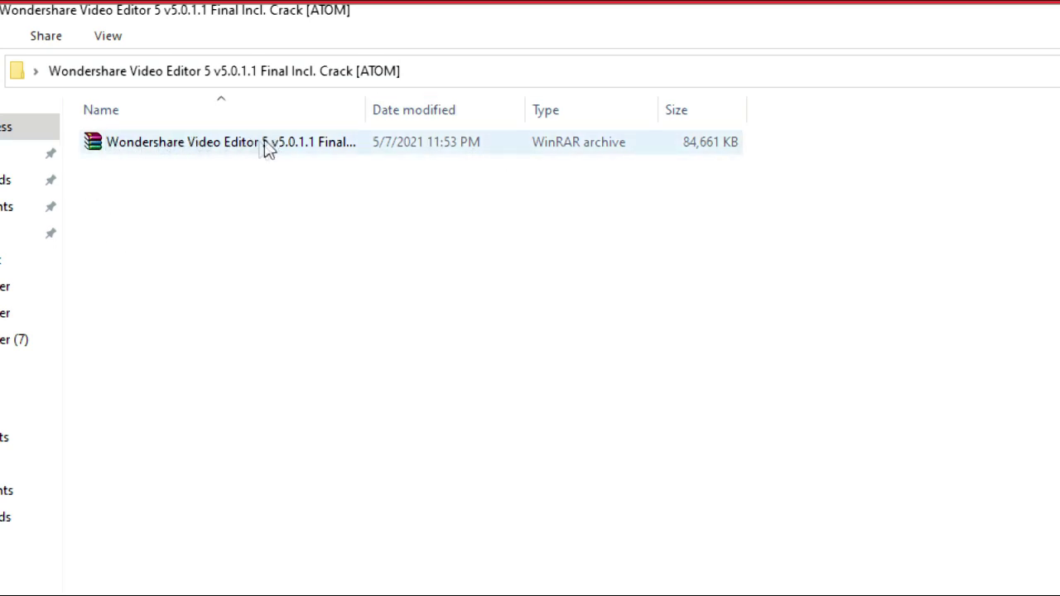
left_click(149, 141)
right_click(126, 143)
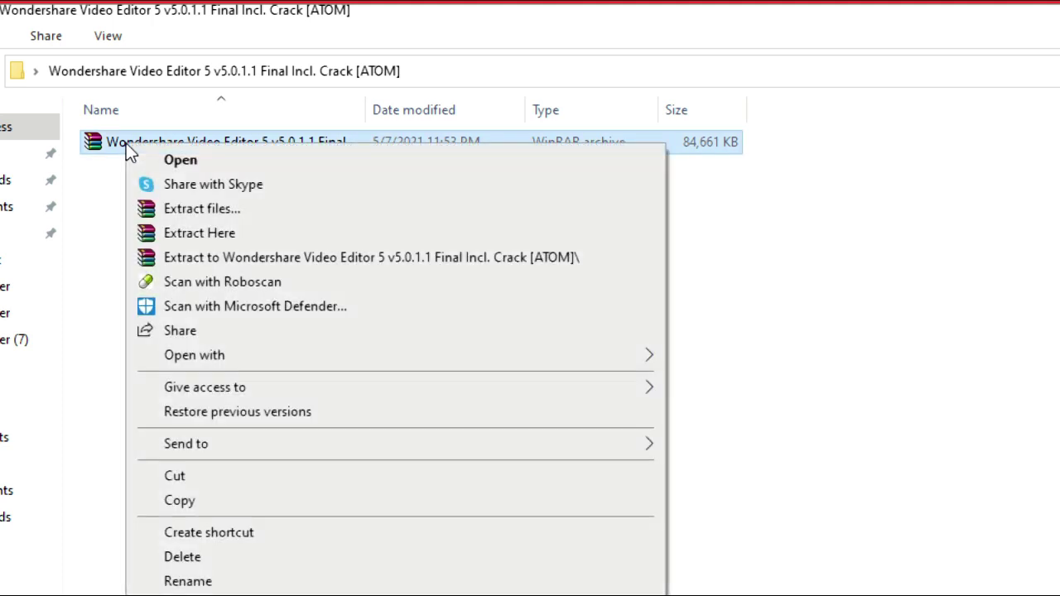
left_click(198, 211)
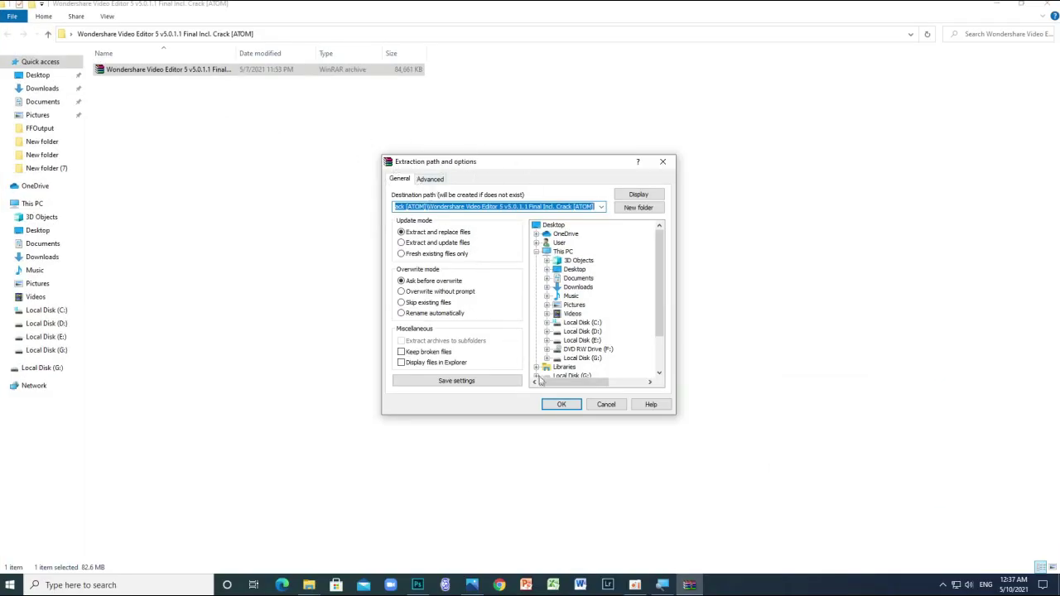
left_click(561, 406)
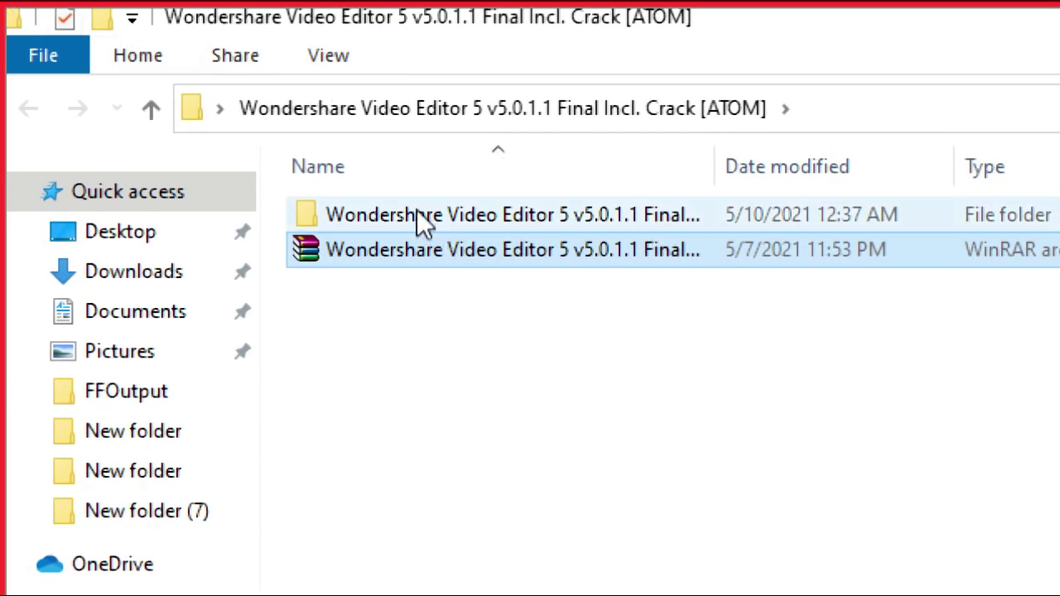
Open the extracted folder, examine the files in its Crack subfolder, and return to the extracted folder
double_click(418, 215)
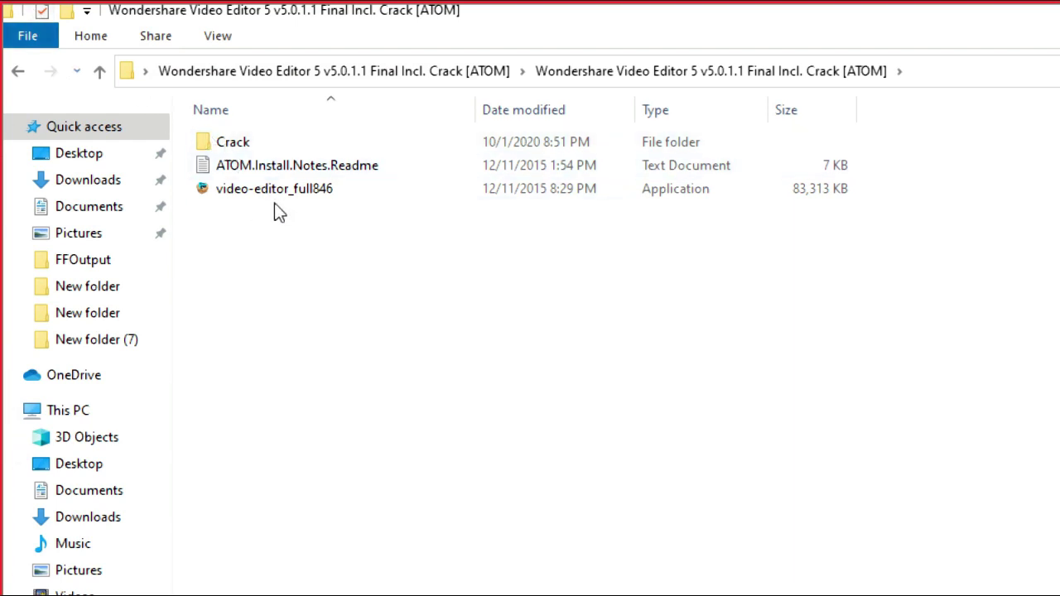
double_click(238, 144)
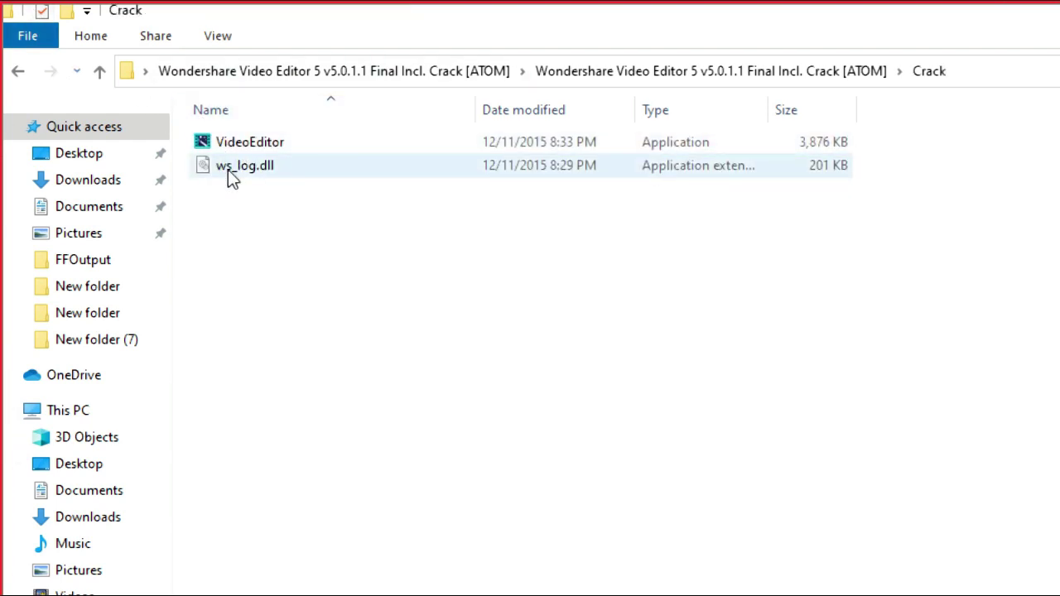
left_click(17, 73)
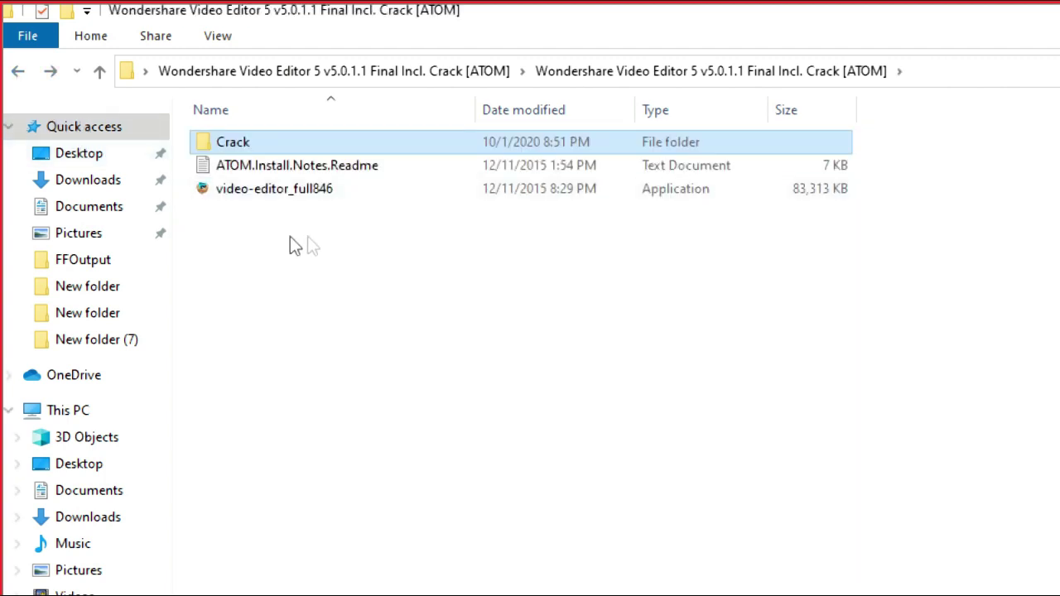
Run the video-editor_full846 installer with English as the setup language
left_click(242, 197)
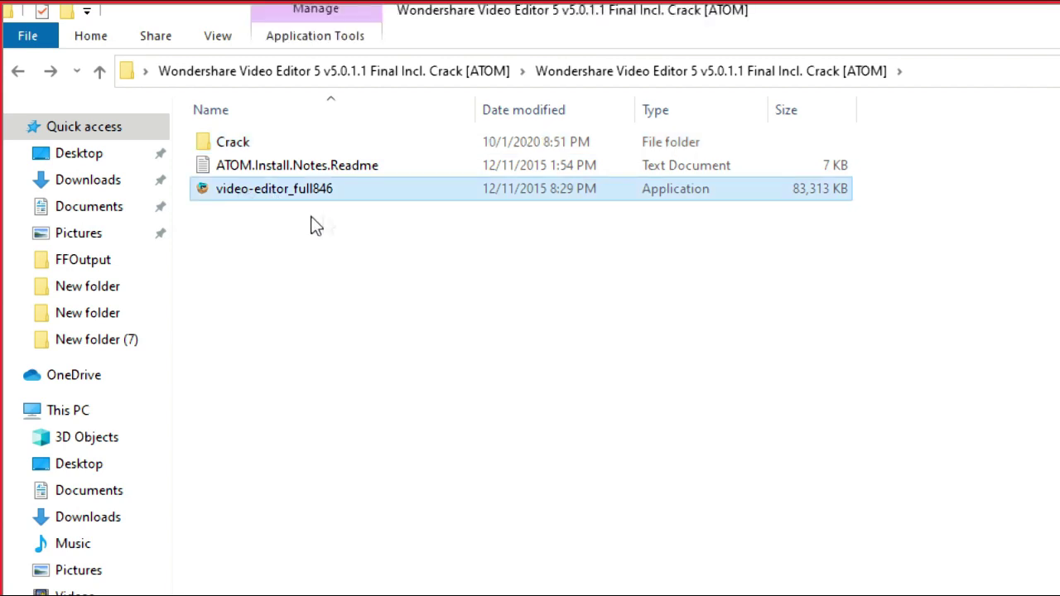
right_click(260, 186)
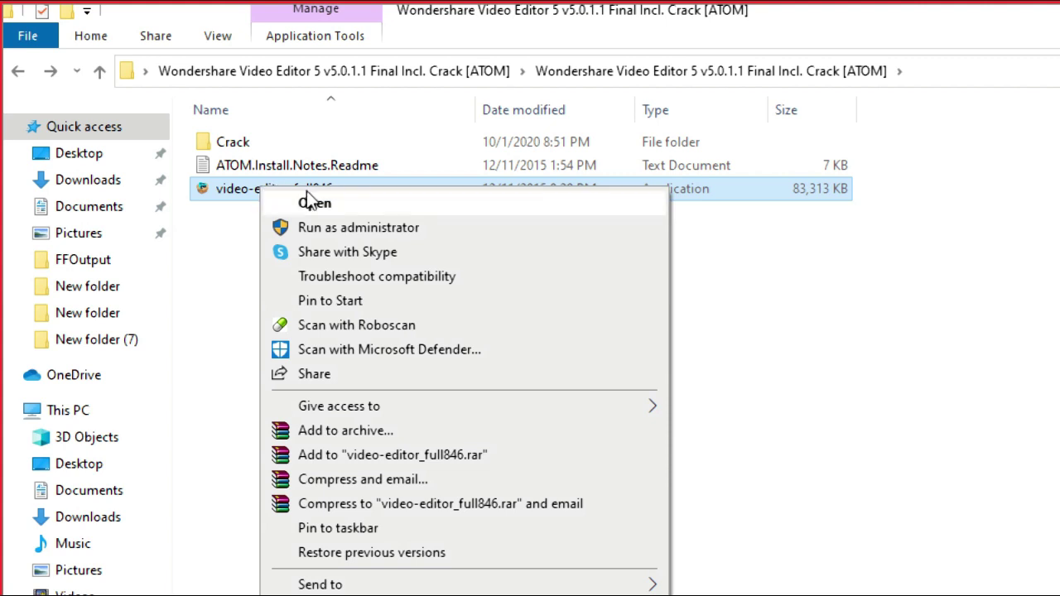
left_click(308, 211)
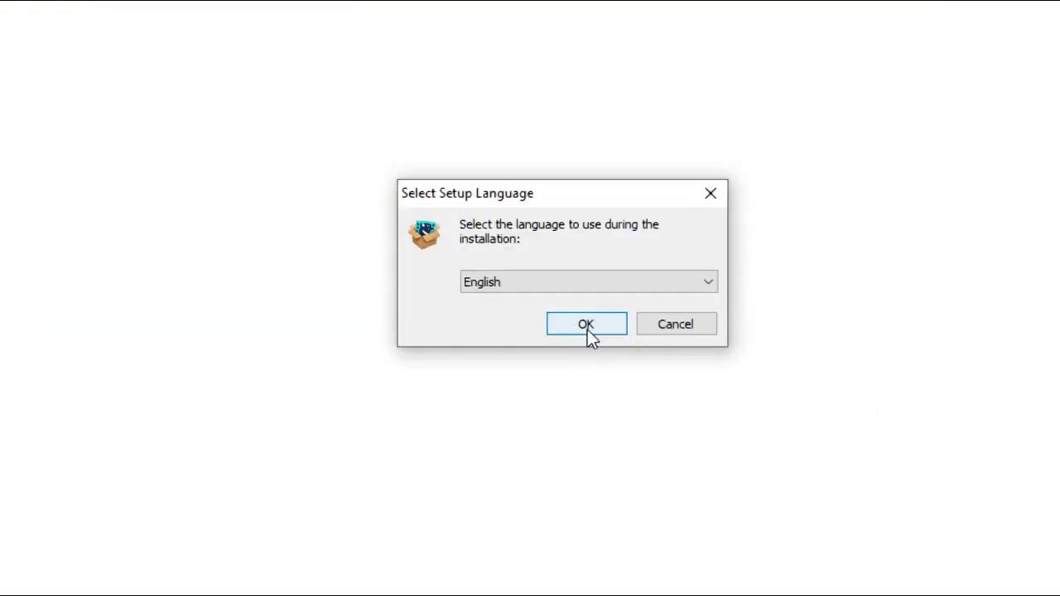
left_click(587, 329)
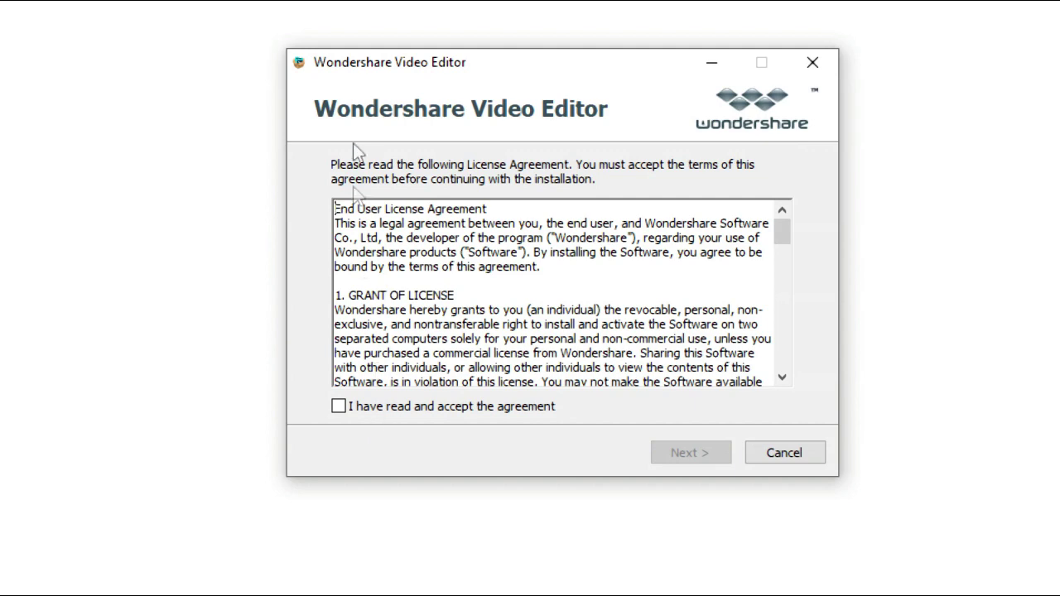
Accept the license agreement and install Wondershare Video Editor into C:\Program Files (x86)\Wondershare\Video Editor
left_click(358, 407)
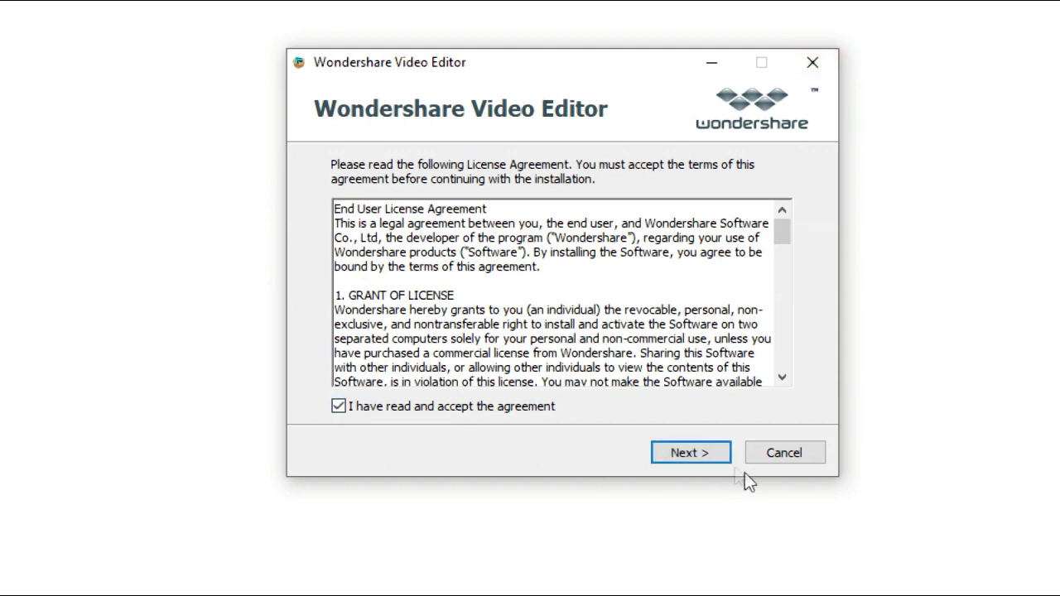
left_click(705, 459)
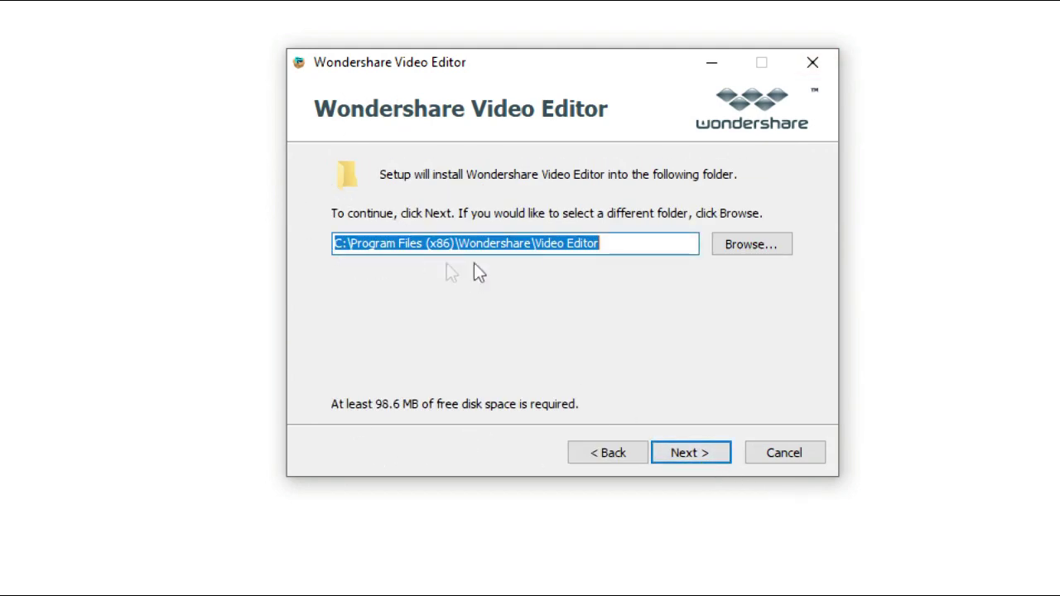
left_click(758, 247)
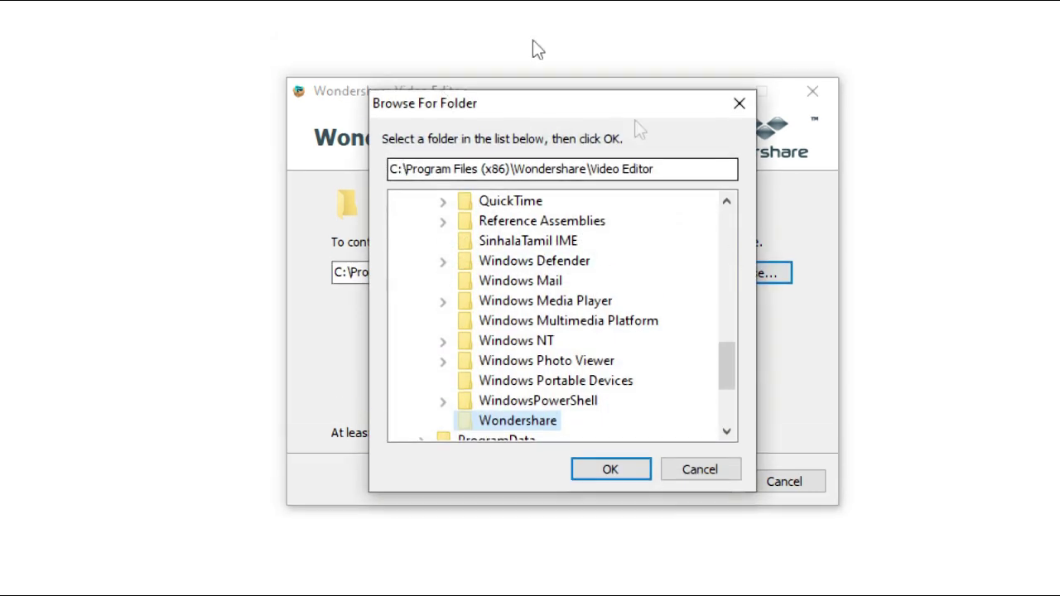
left_click(738, 104)
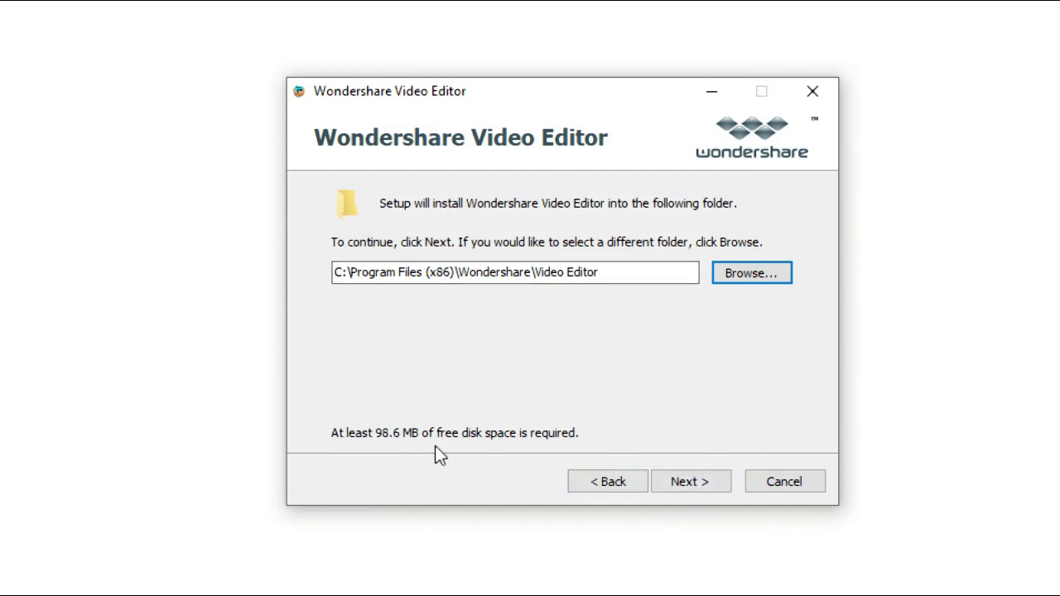
left_click(694, 486)
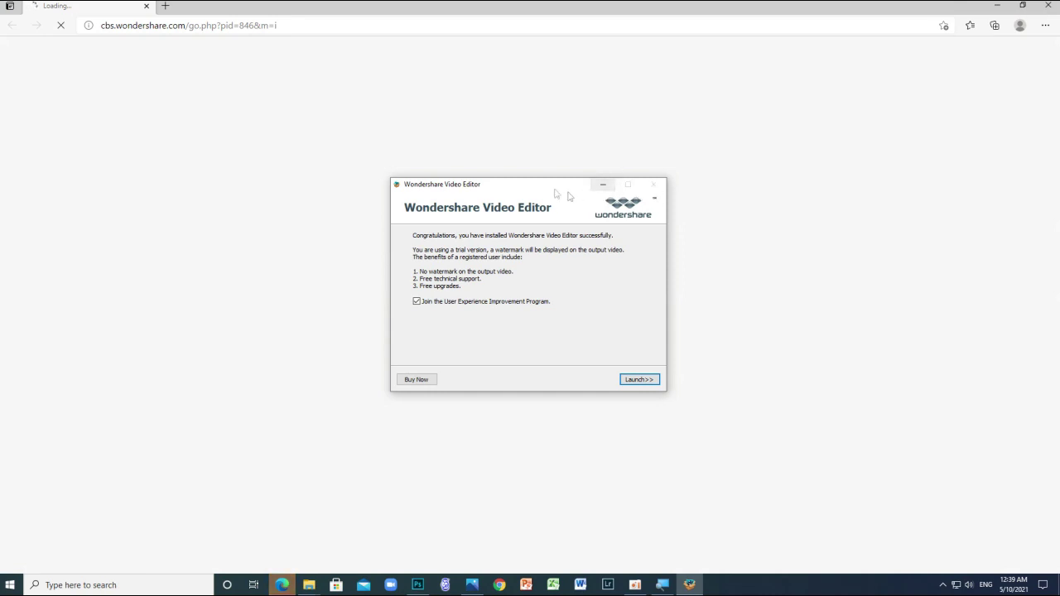
Clear the desktop by closing the Wondershare web page and the folder window and minimizing the finished installer
left_click(1044, 5)
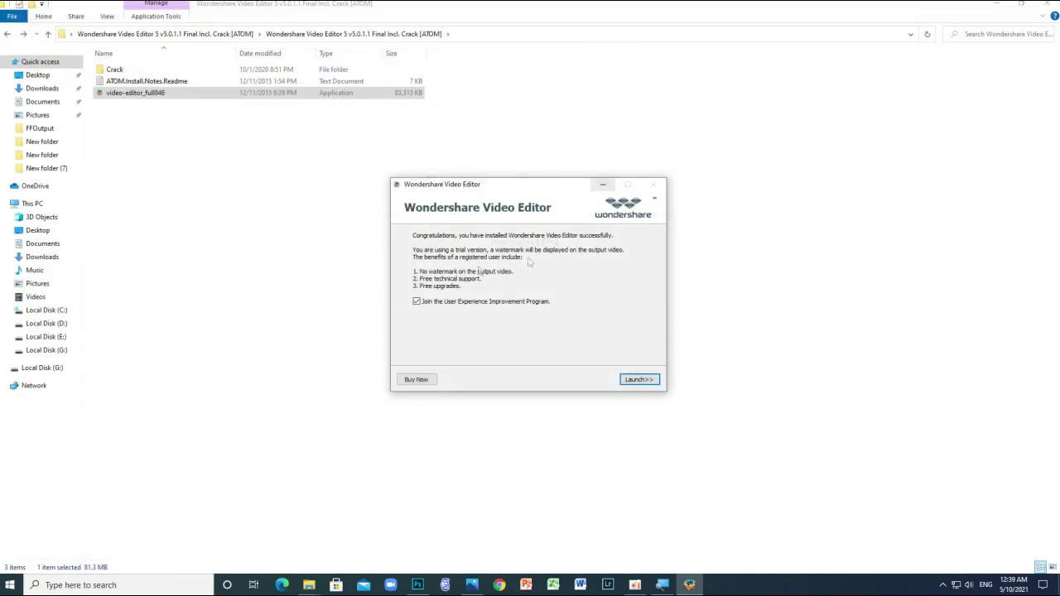
left_click(603, 186)
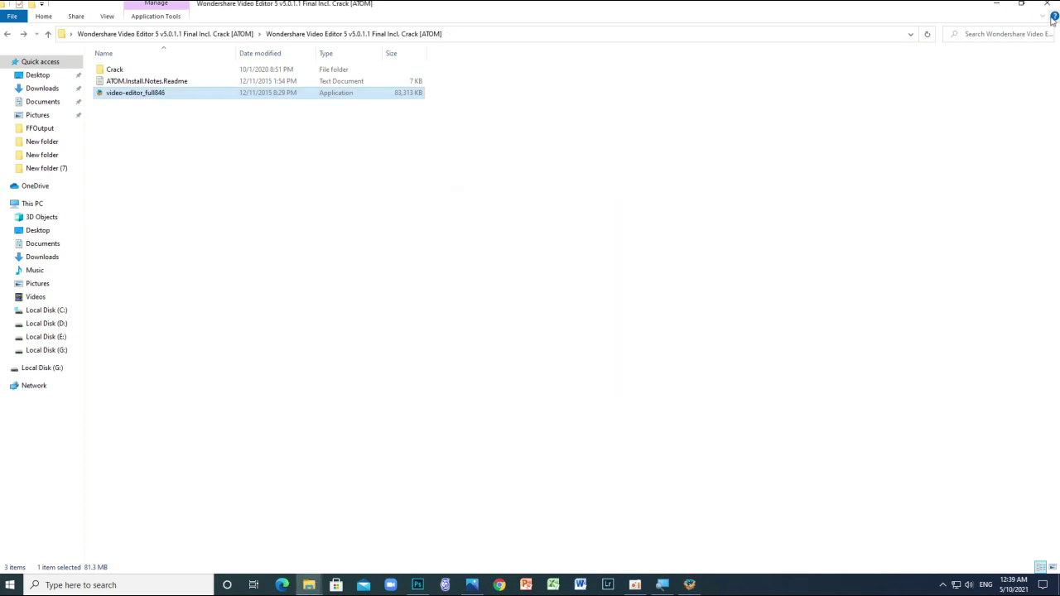
left_click(1046, 4)
Move the Wondershare Video Editor shortcut to an open area of the desktop, away from the other icons
left_click_drag(189, 93, 62, 87)
left_click_drag(55, 25, 269, 211)
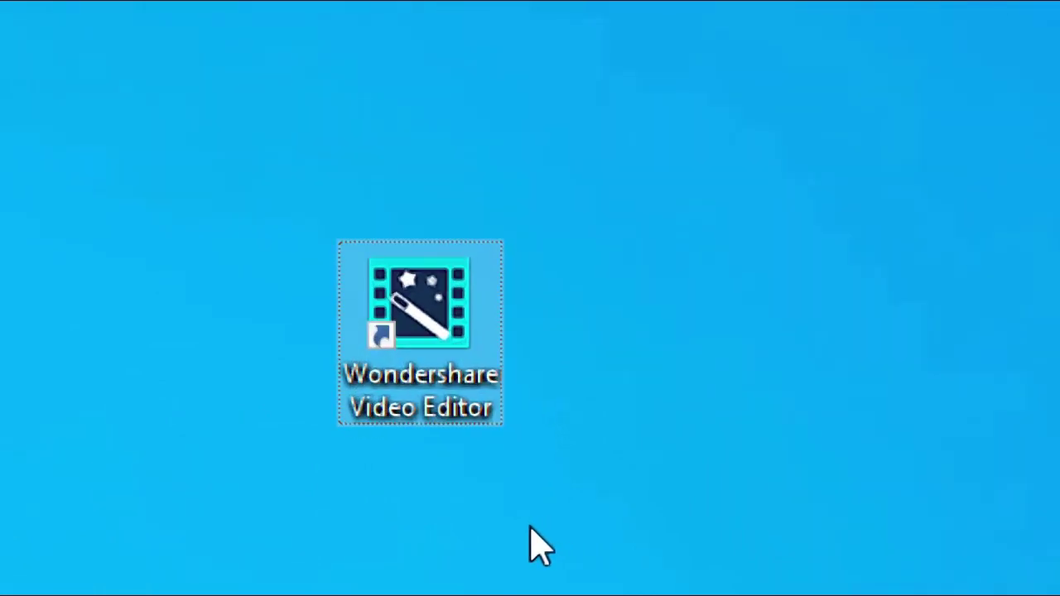
right_click(751, 406)
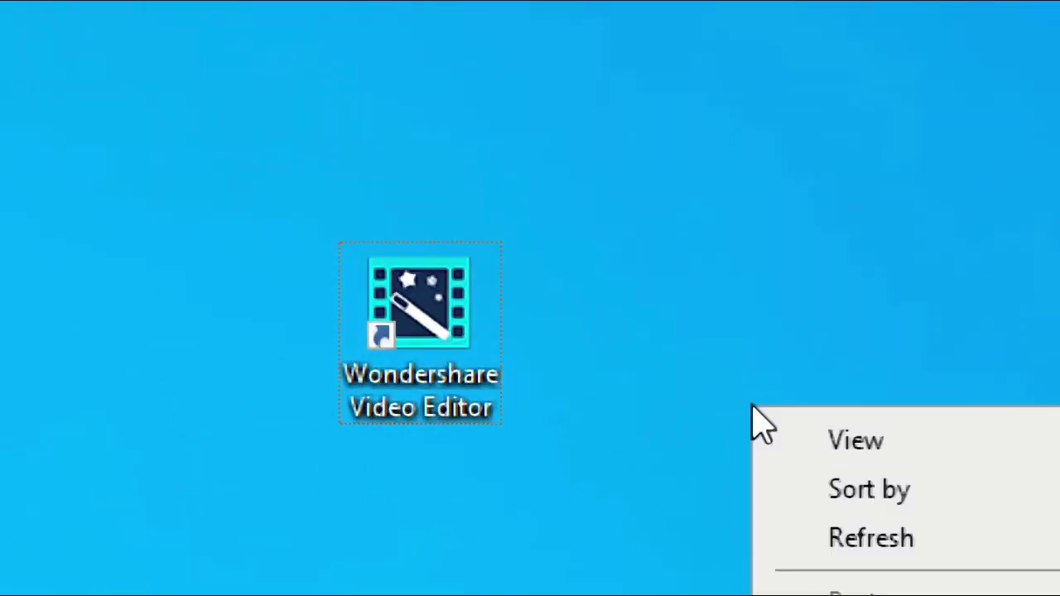
left_click(565, 314)
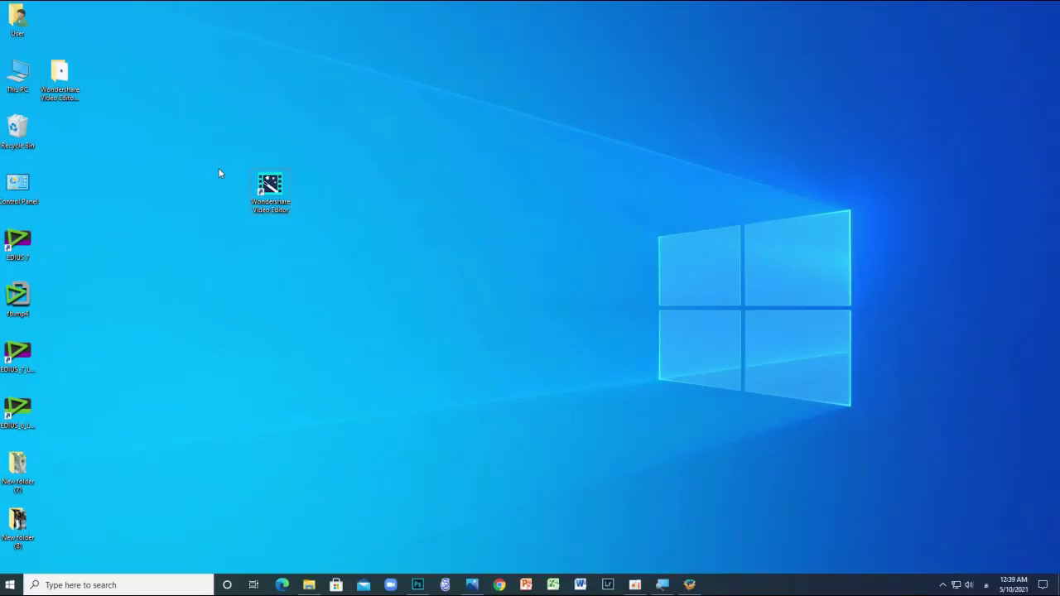
right_click(278, 193)
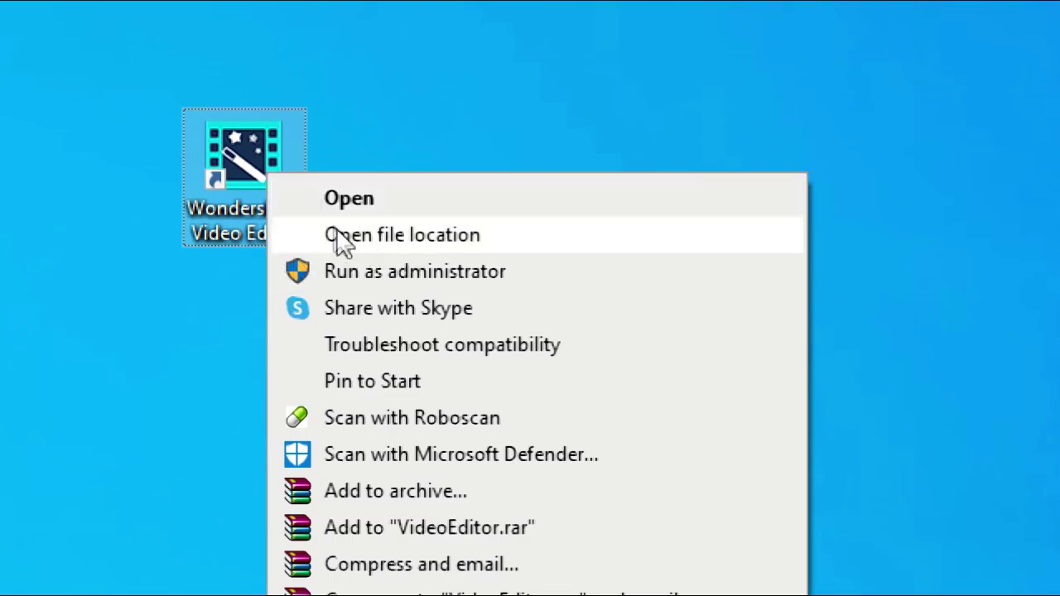
left_click(431, 48)
right_click(190, 186)
left_click(261, 142)
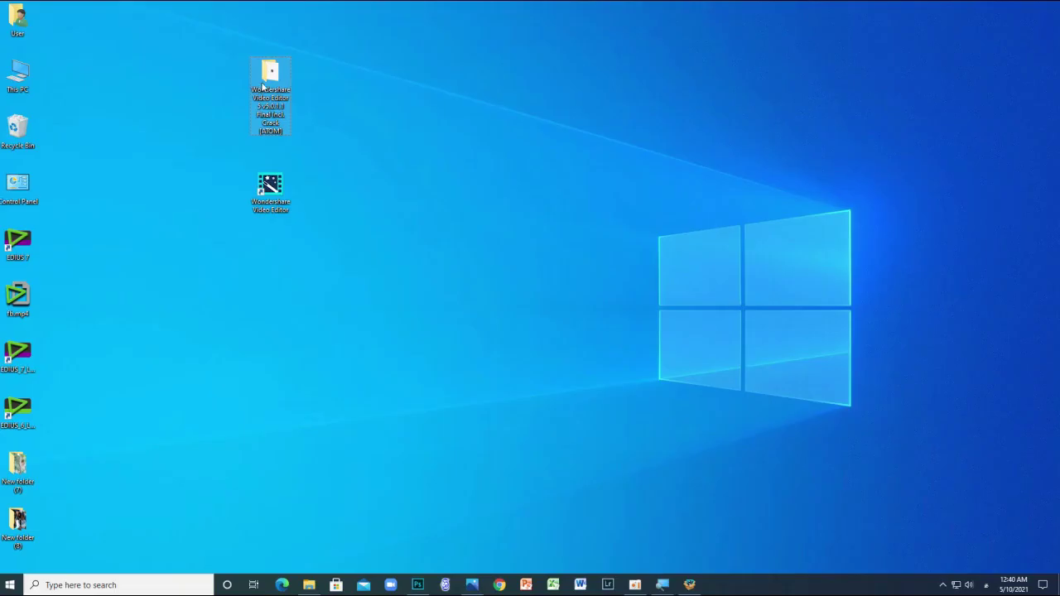
Open the extracted Wondershare folder on the desktop, look into its Crack subfolder, and minimize the window
double_click(264, 83)
double_click(151, 70)
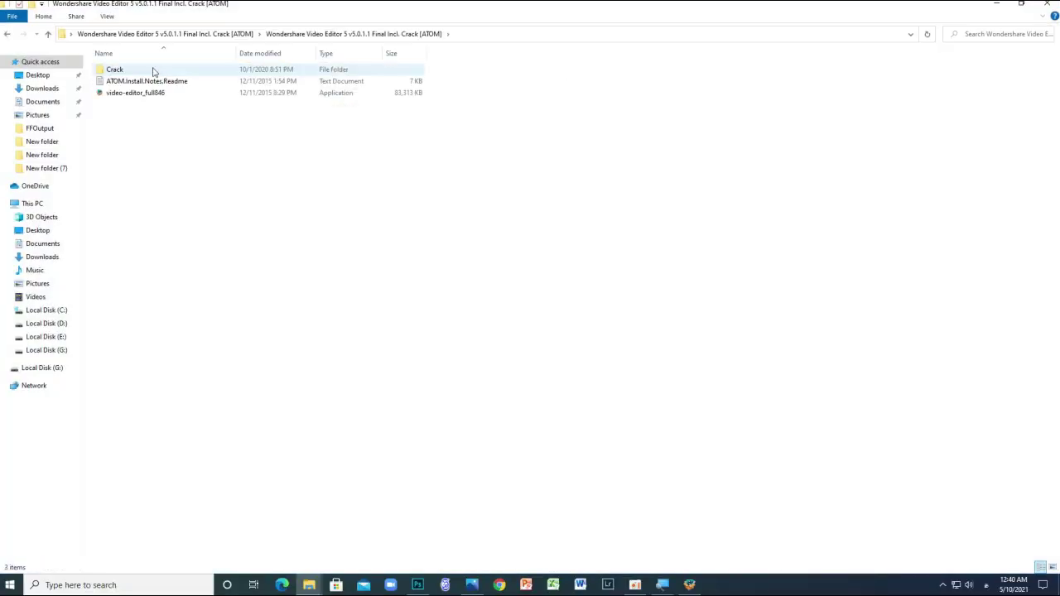
double_click(105, 75)
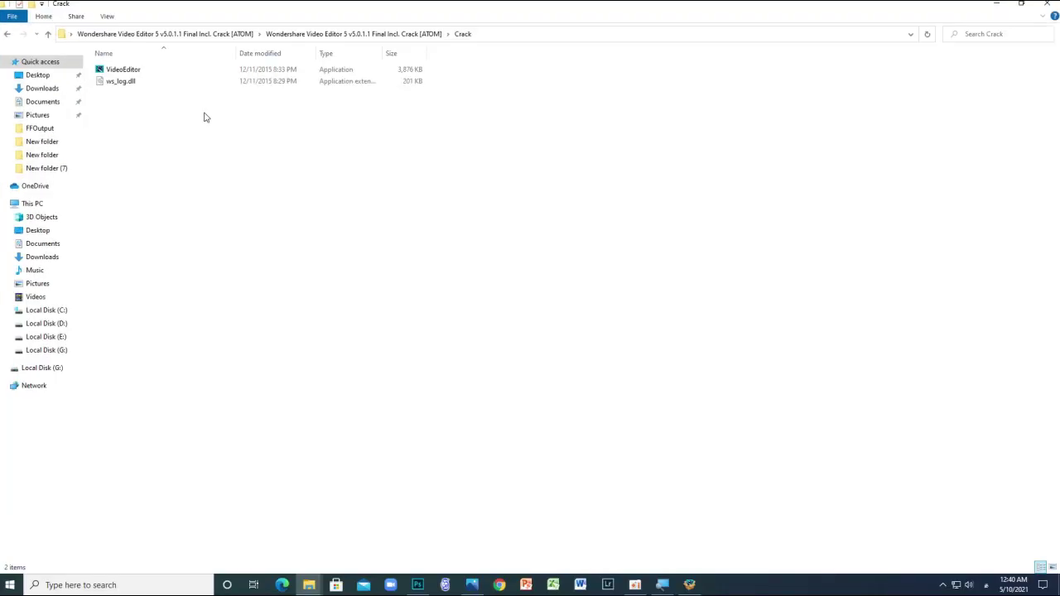
left_click(998, 4)
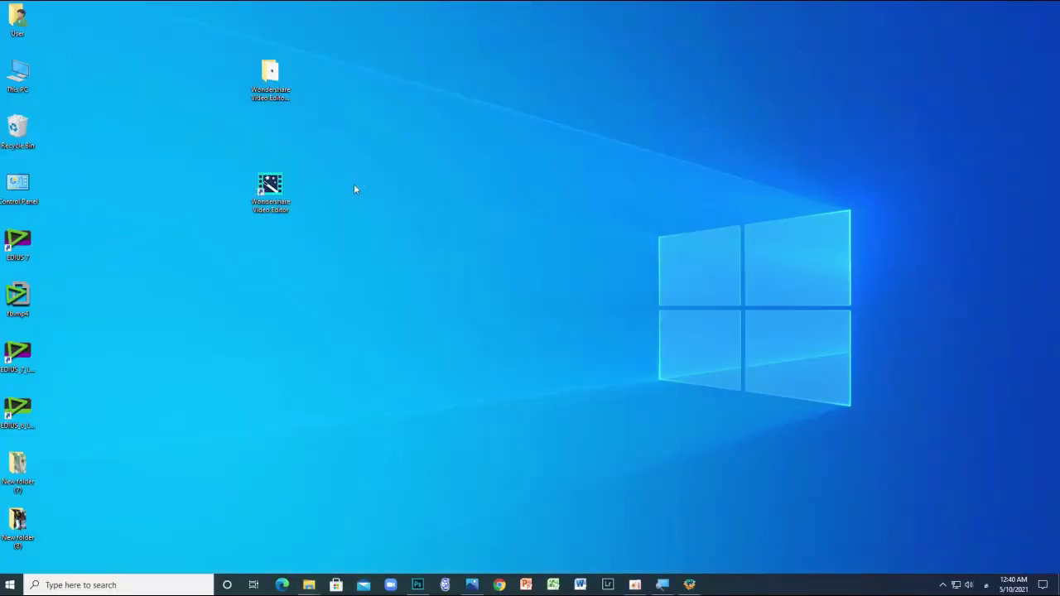
Open the file location of the Wondershare Video Editor desktop shortcut and restore that folder window to a smaller size
right_click(282, 199)
left_click(270, 186)
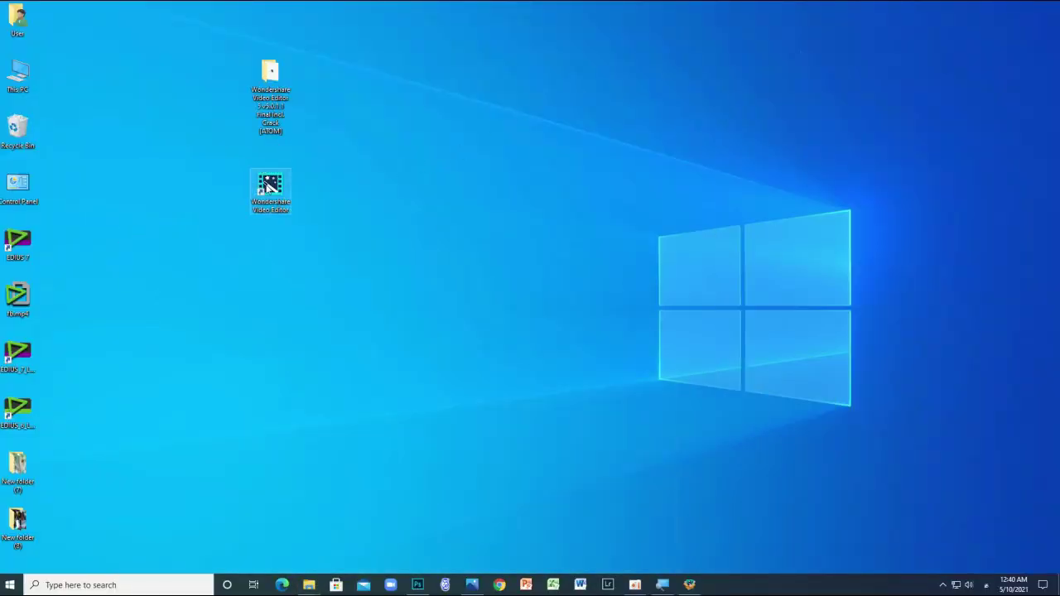
right_click(267, 187)
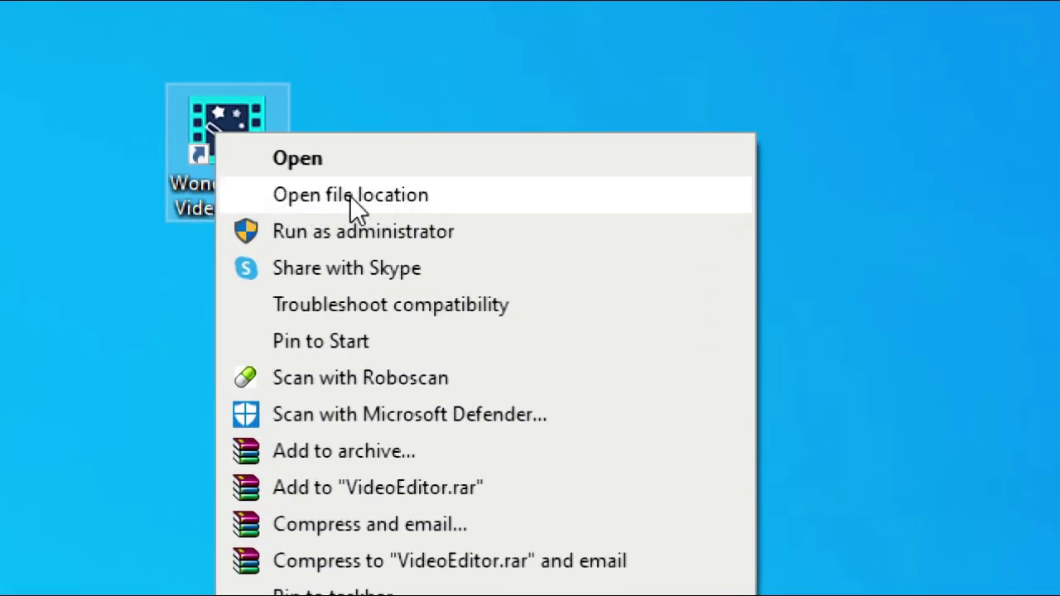
right_click(222, 128)
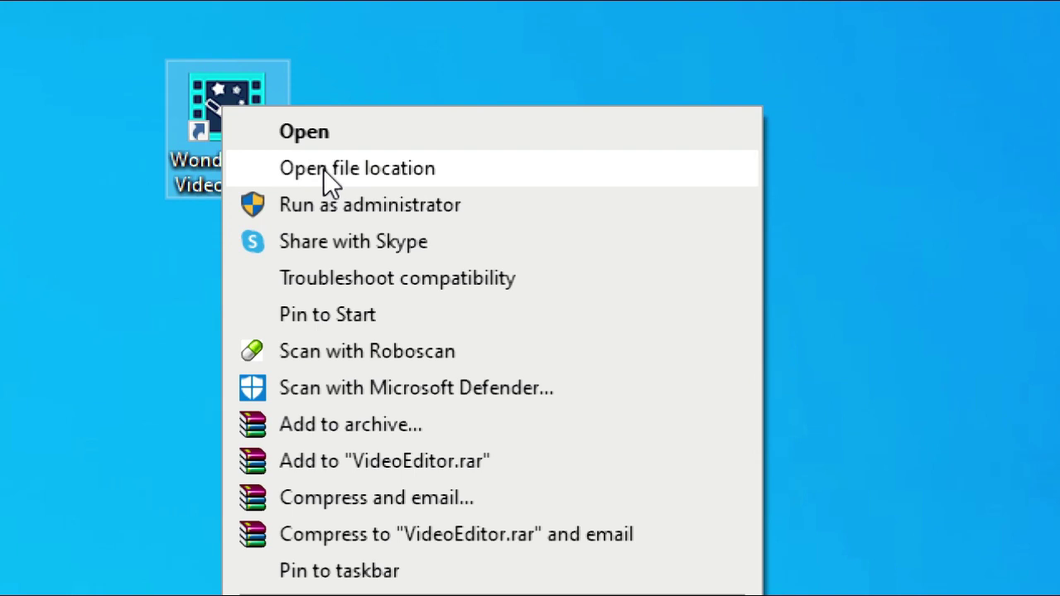
left_click(323, 169)
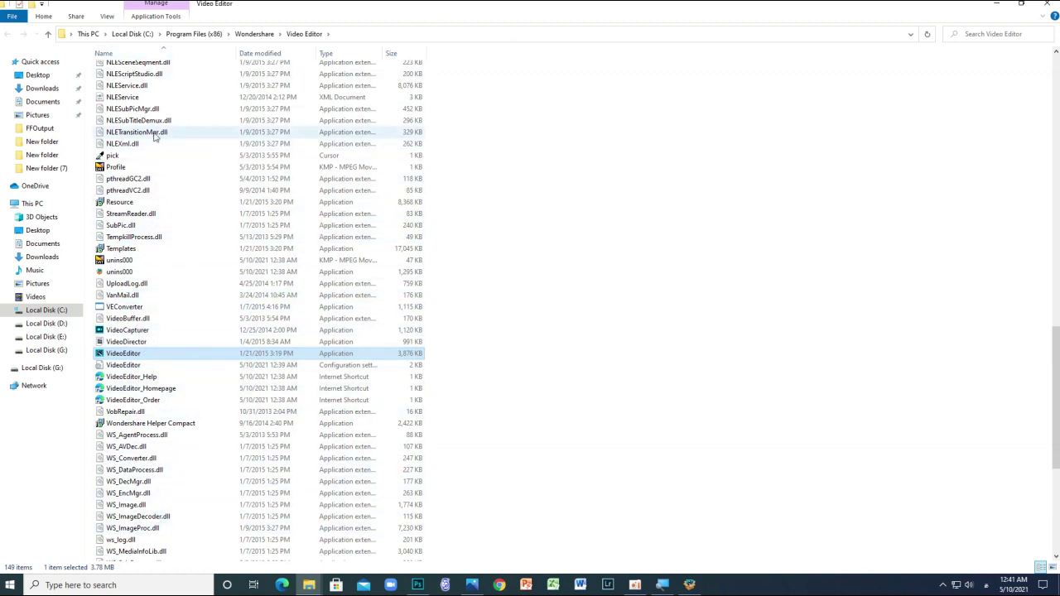
left_click(1021, 4)
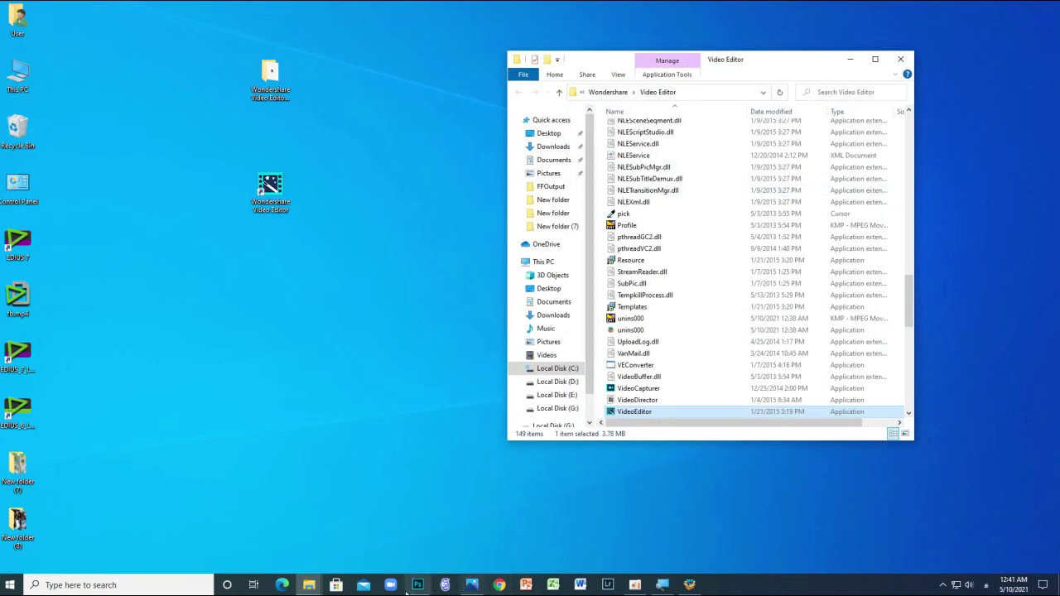
Open the Crack subfolder of the extracted Wondershare folder in a window beside the Video Editor installation folder
double_click(273, 83)
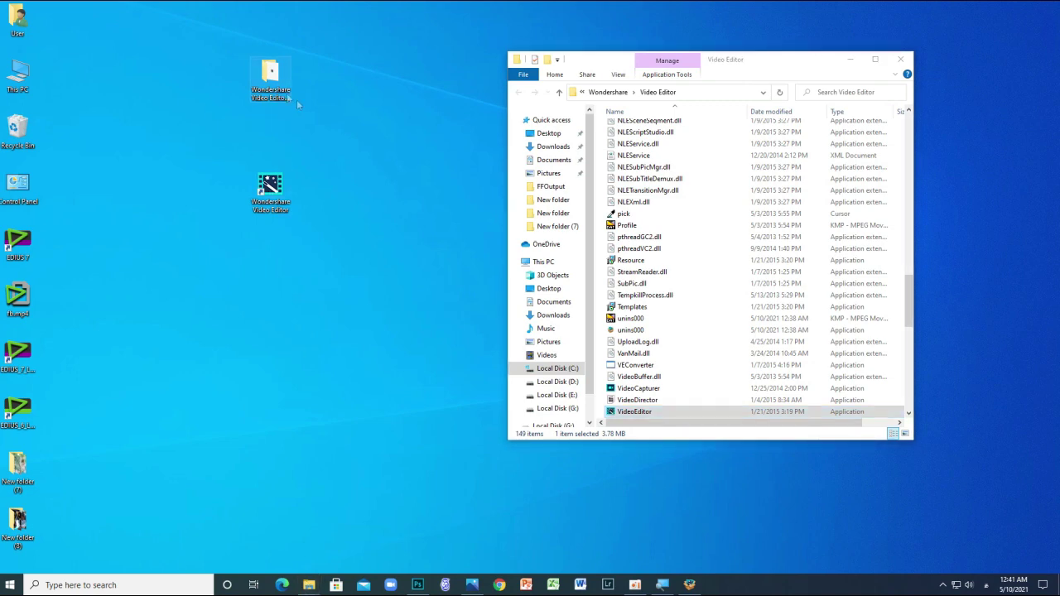
double_click(636, 142)
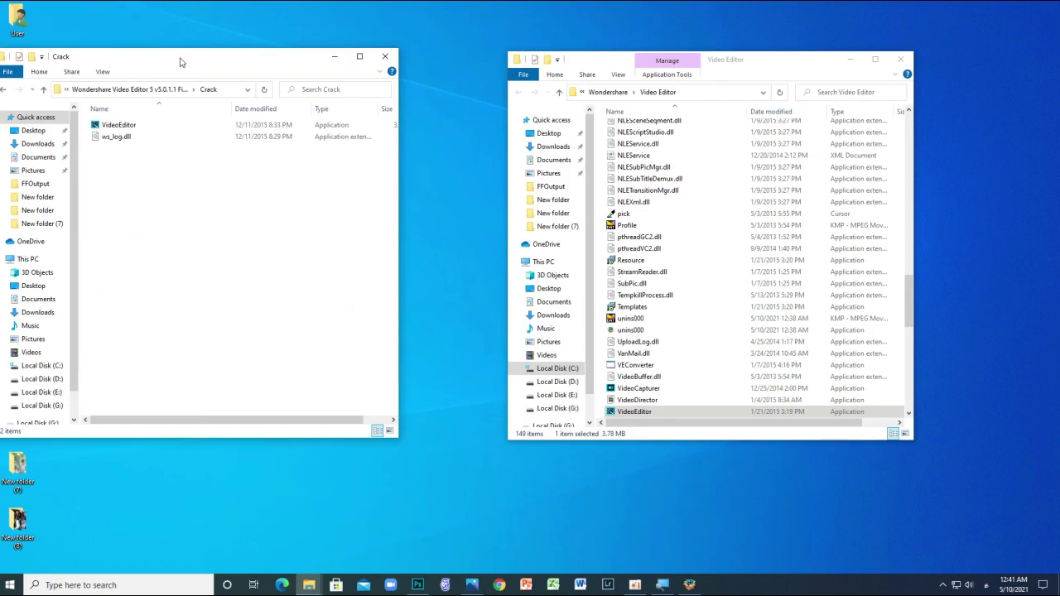
left_click_drag(179, 57, 376, 72)
left_click(195, 100)
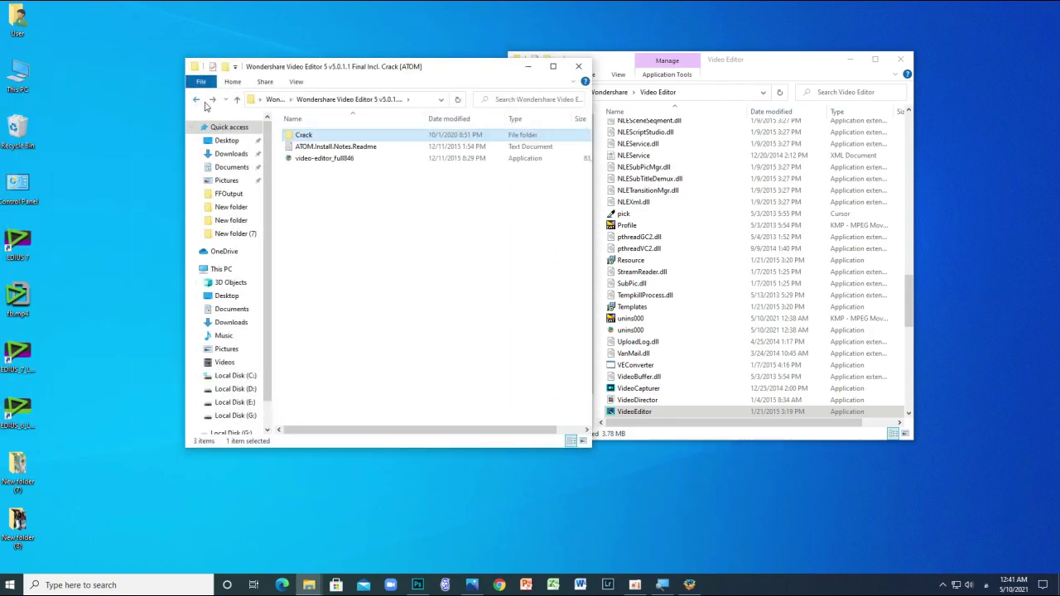
double_click(334, 131)
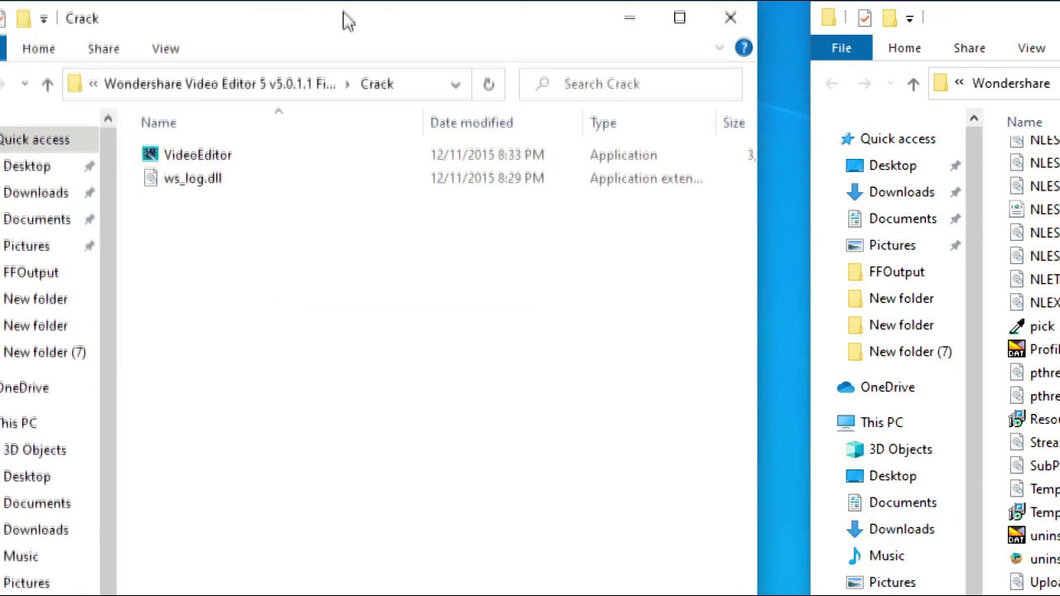
Copy VideoEditor and ws_log.dll from the Crack folder into the Video Editor installation folder, replacing the files with the same names
left_click_drag(203, 272, 208, 155)
right_click(207, 155)
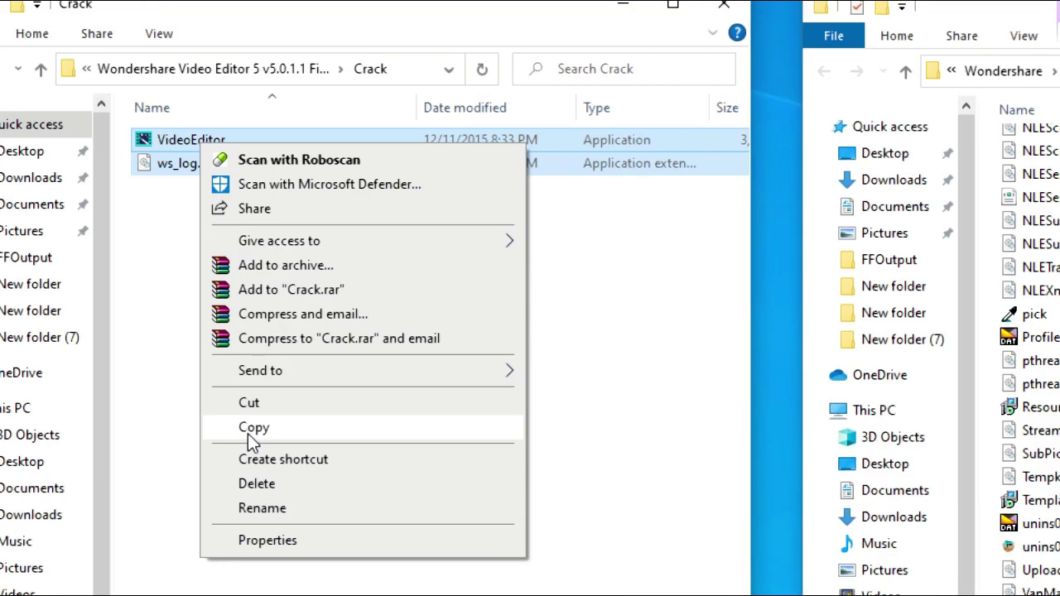
left_click(253, 428)
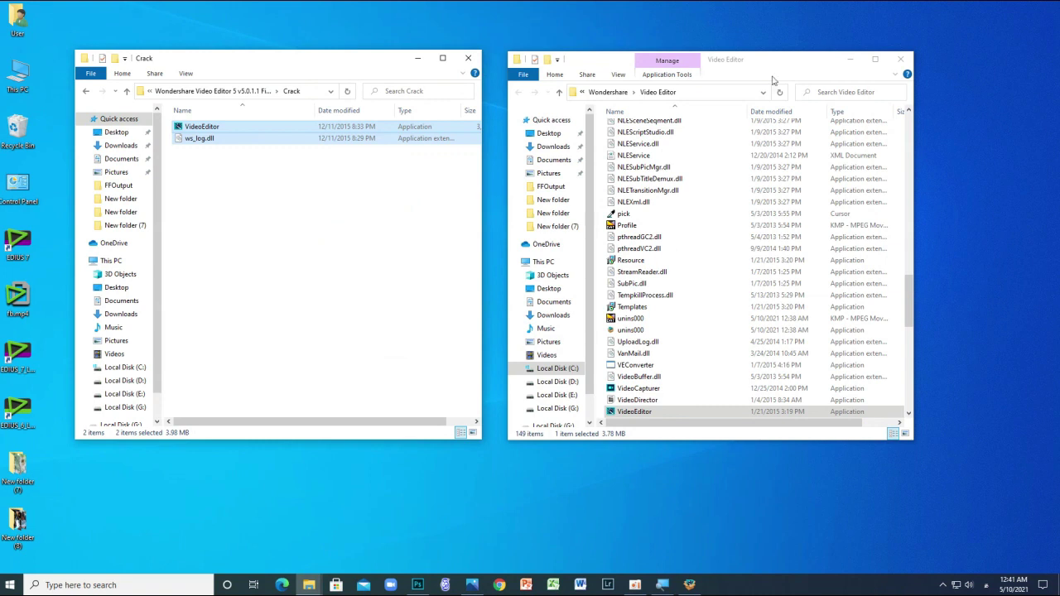
right_click(710, 248)
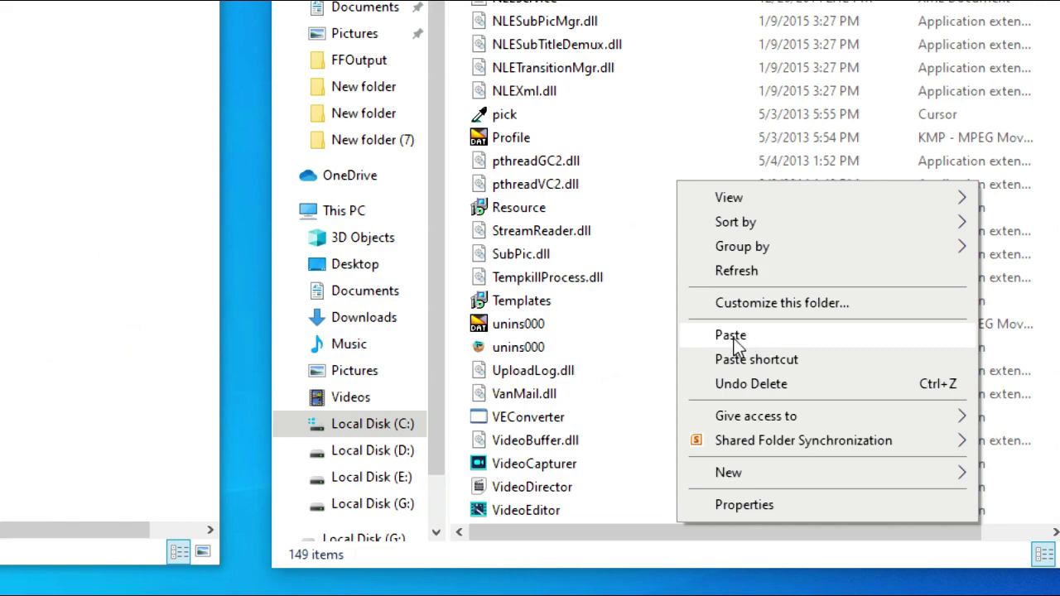
left_click(732, 336)
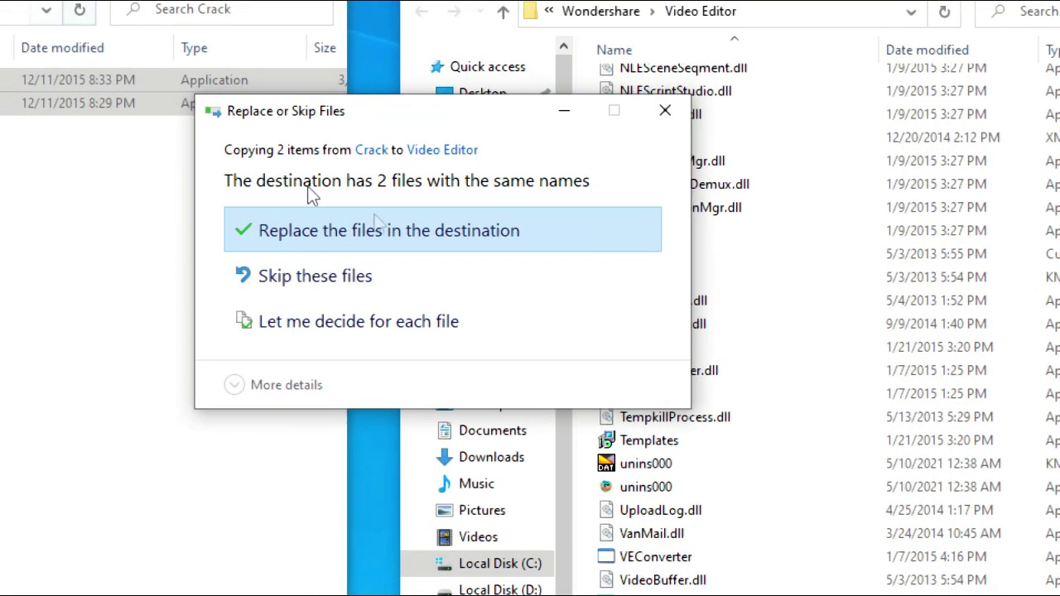
left_click(383, 236)
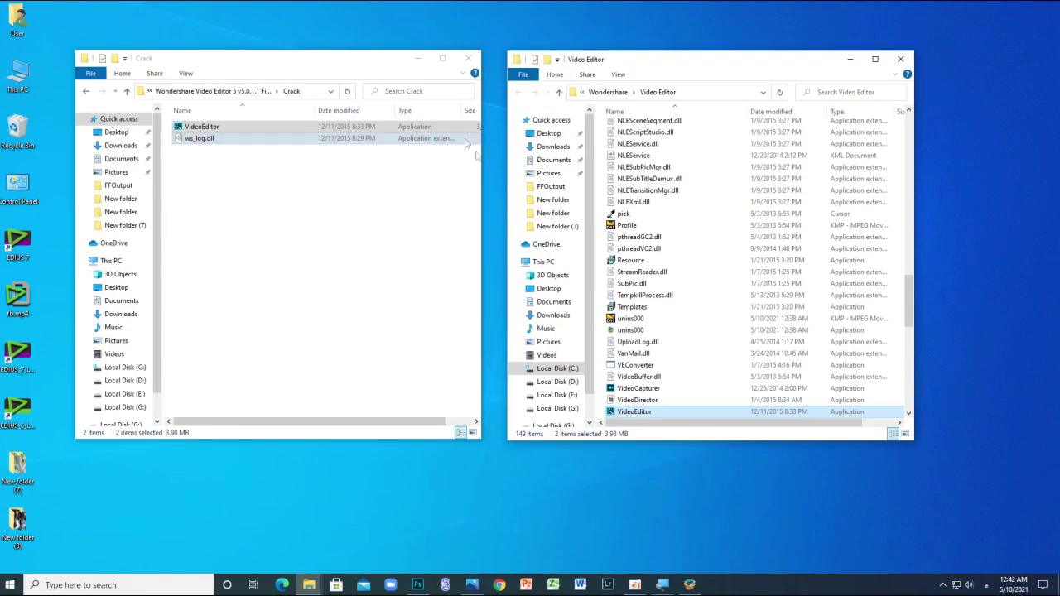
Close the Crack folder window and maximize the Video Editor installation folder window
left_click(468, 58)
left_click_drag(700, 70, 489, 66)
left_click(665, 57)
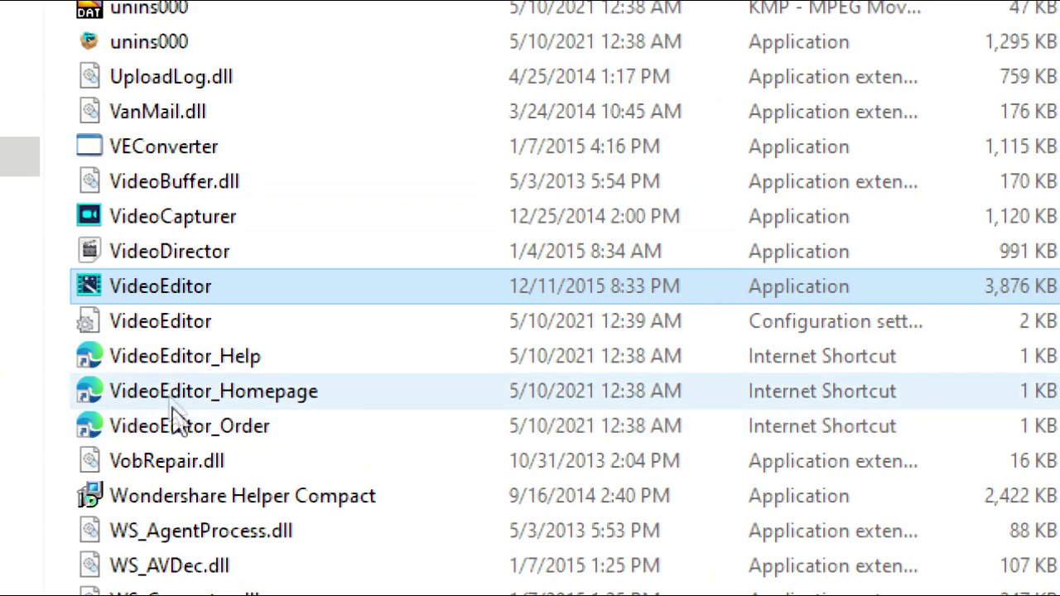
Launch the VideoEditor application from the Video Editor installation folder
right_click(160, 289)
left_click(140, 280)
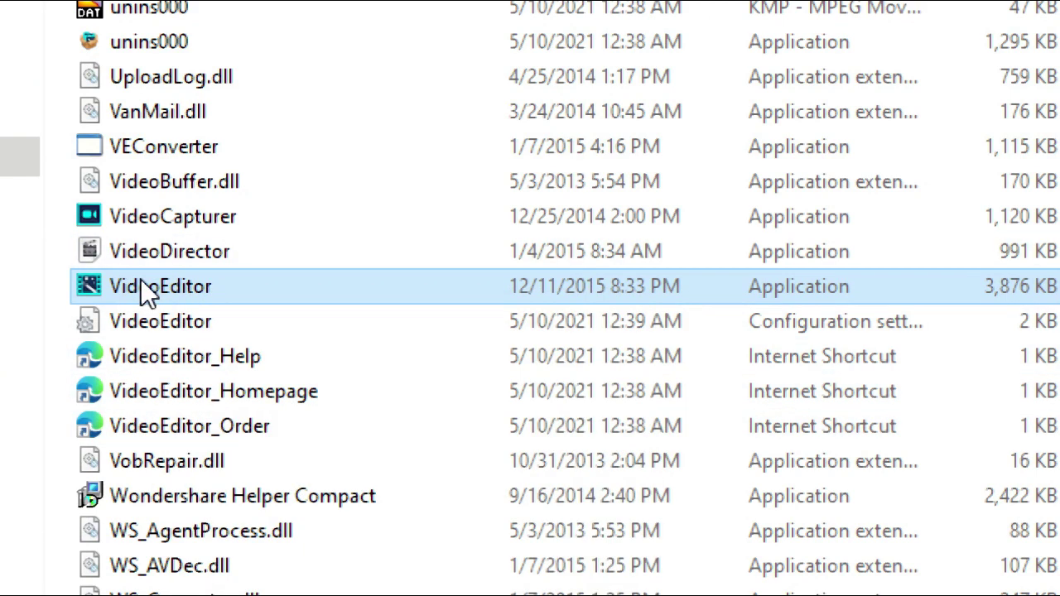
right_click(141, 280)
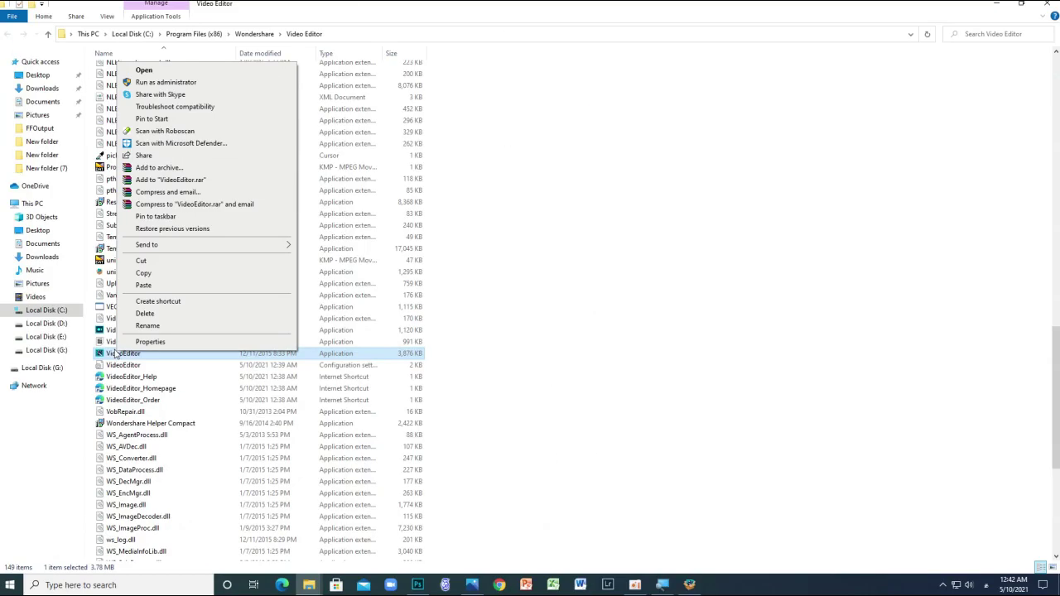
left_click(116, 354)
right_click(116, 355)
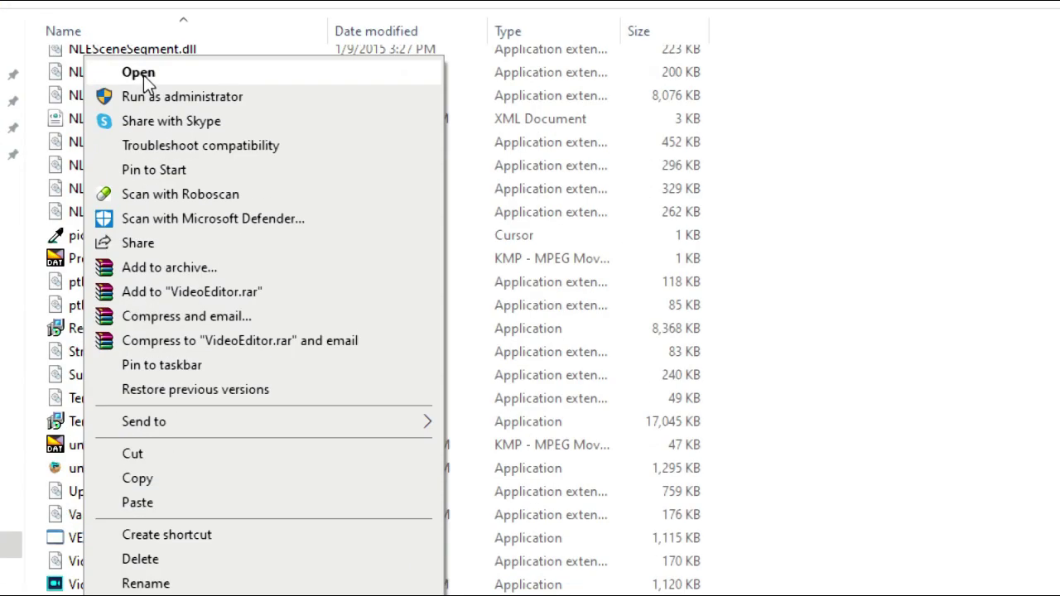
left_click(142, 74)
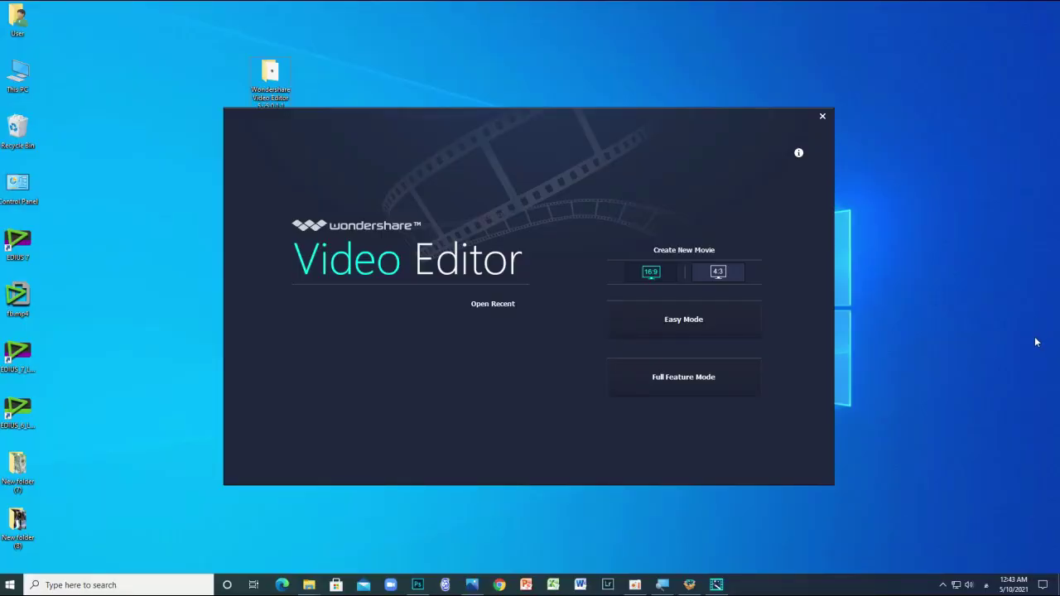
Open Easy Mode from the Video Editor welcome screen, then leave it to return to the welcome screen
key("shift+F10")
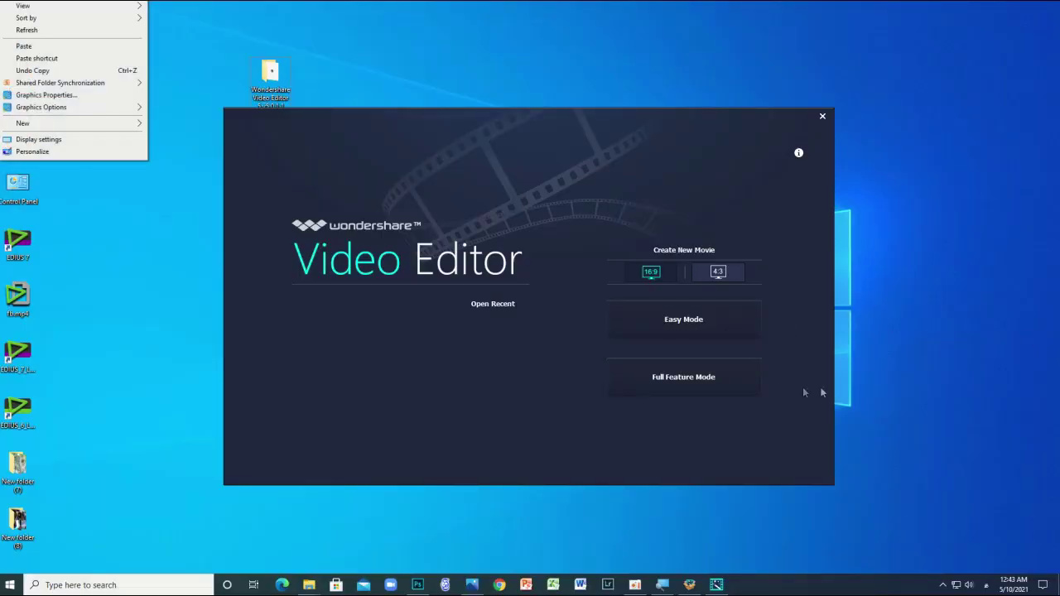
left_click(802, 391)
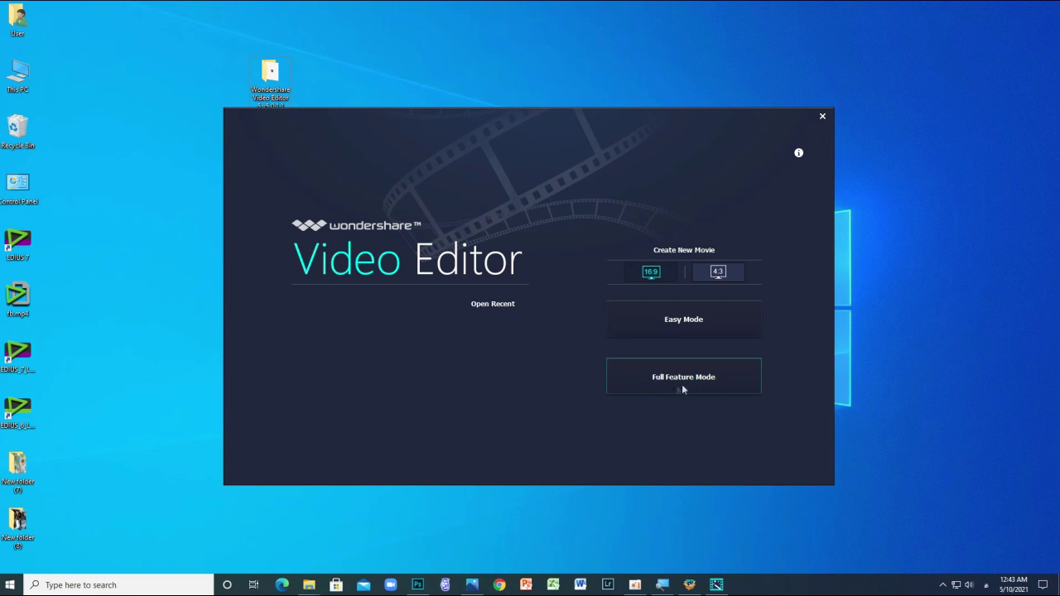
left_click(719, 274)
left_click(697, 330)
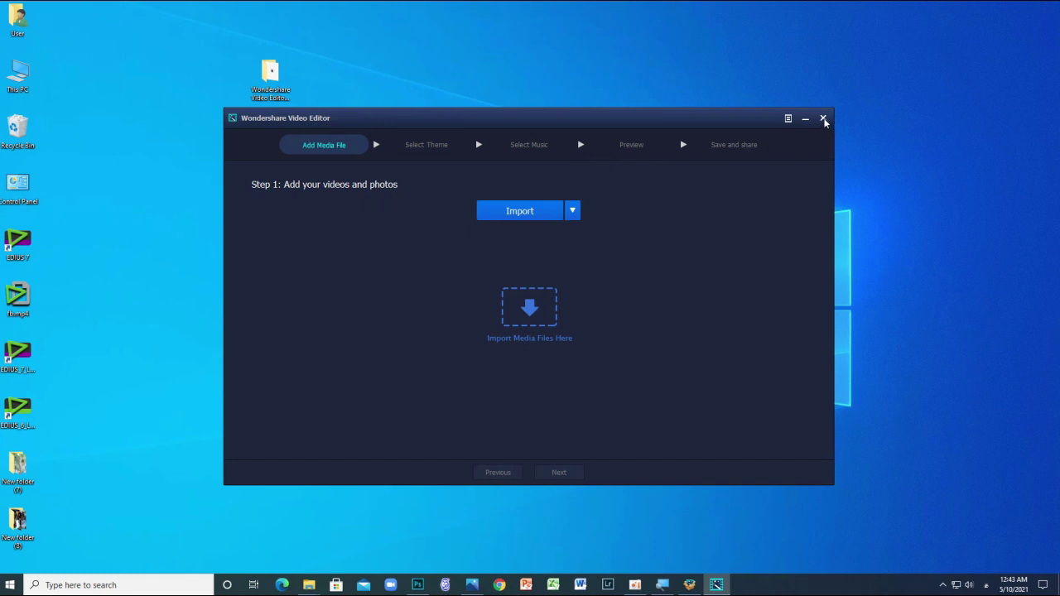
left_click(823, 119)
left_click(502, 318)
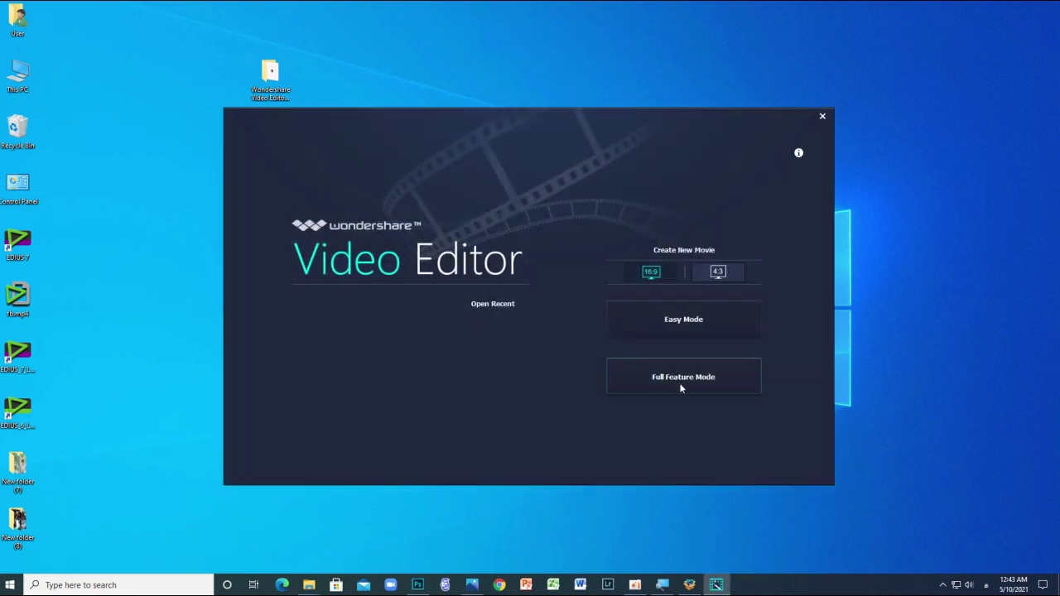
Start a new project in Full Feature Mode and keep the editor window maximized
left_click(680, 386)
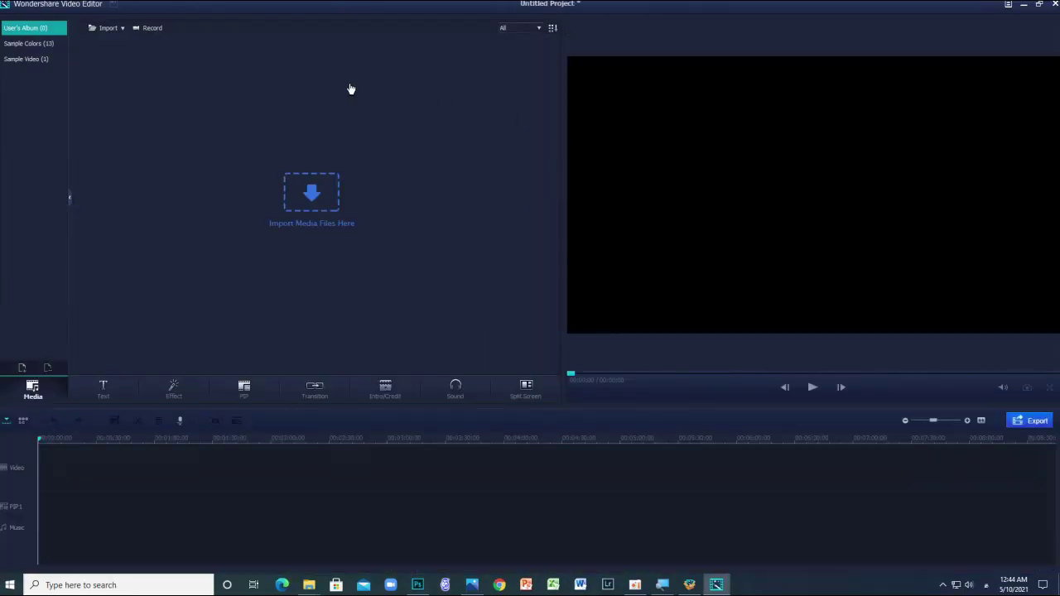
left_click_drag(639, 7, 643, 28)
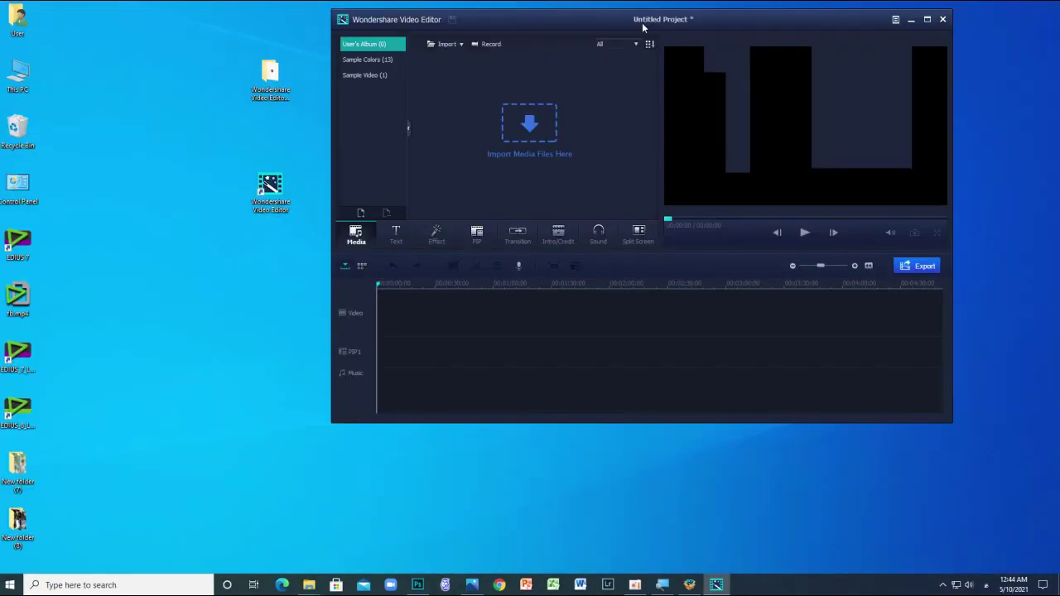
left_click(926, 19)
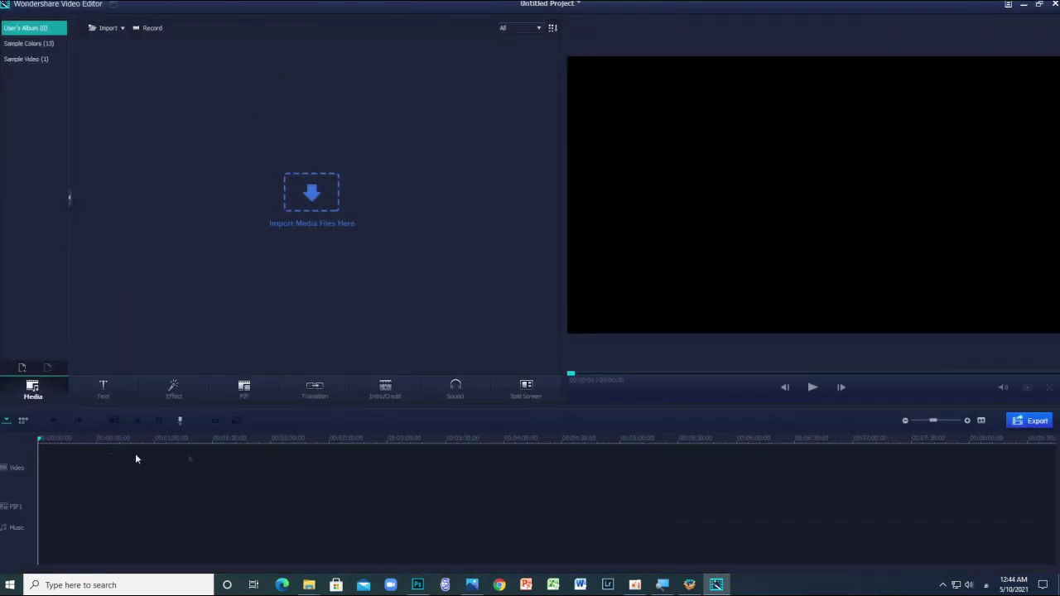
left_click_drag(869, 9, 655, 91)
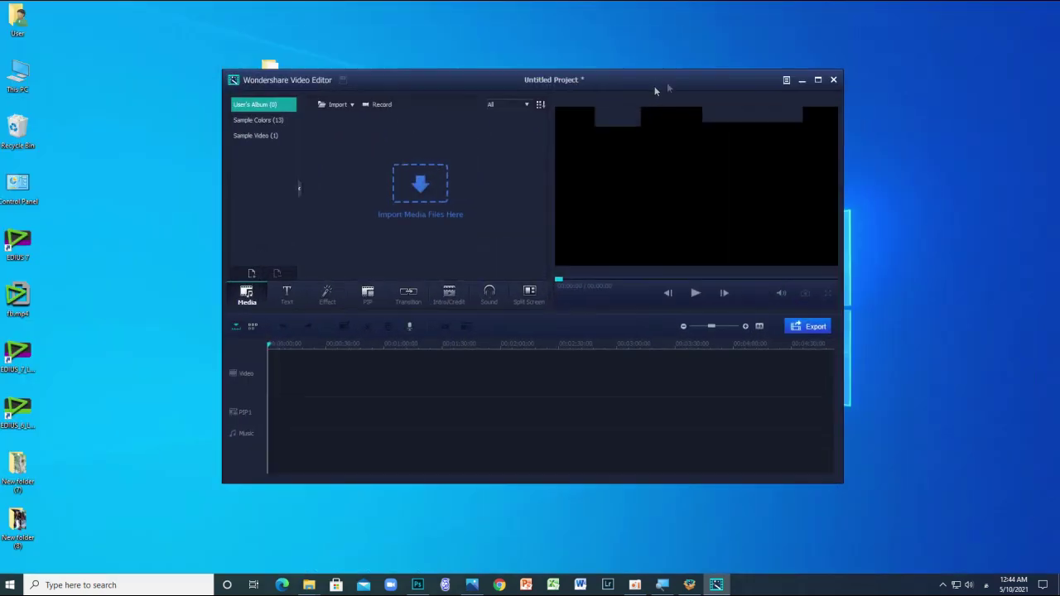
left_click(818, 80)
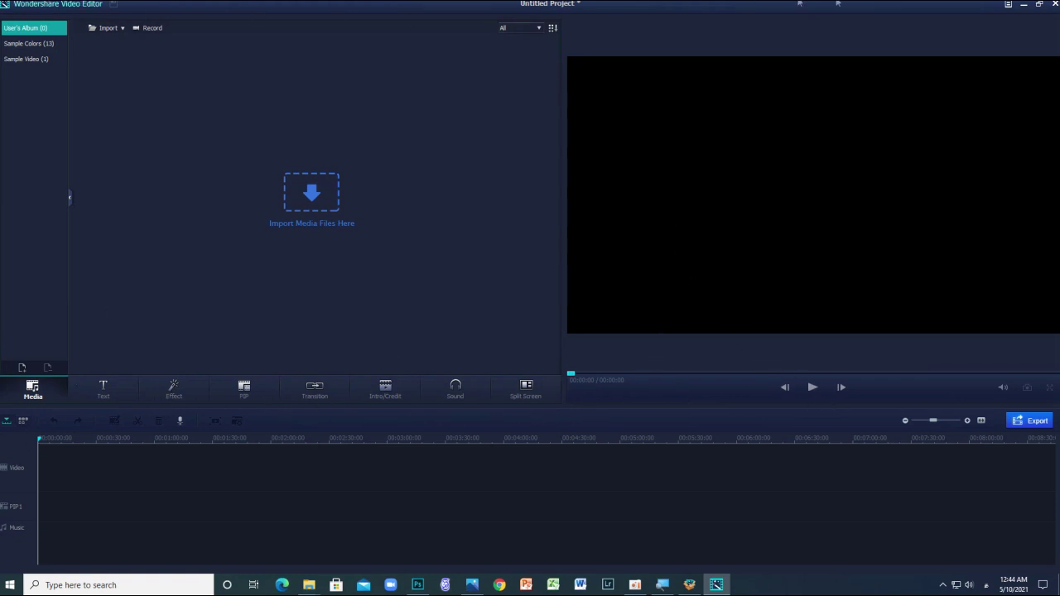
Browse the Text, Effect, PIP, Transition, Intro/Credit, Sound and Split Screen libraries, then return to the Media library
left_click(116, 397)
left_click(179, 396)
left_click(240, 396)
left_click(327, 395)
left_click(377, 396)
left_click(472, 396)
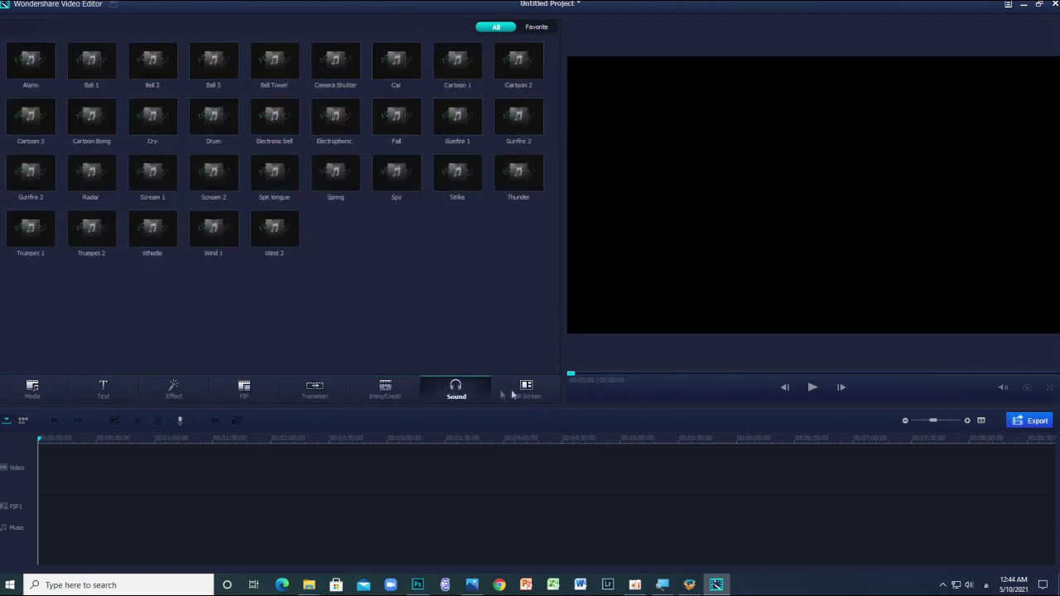
left_click(522, 390)
left_click(33, 392)
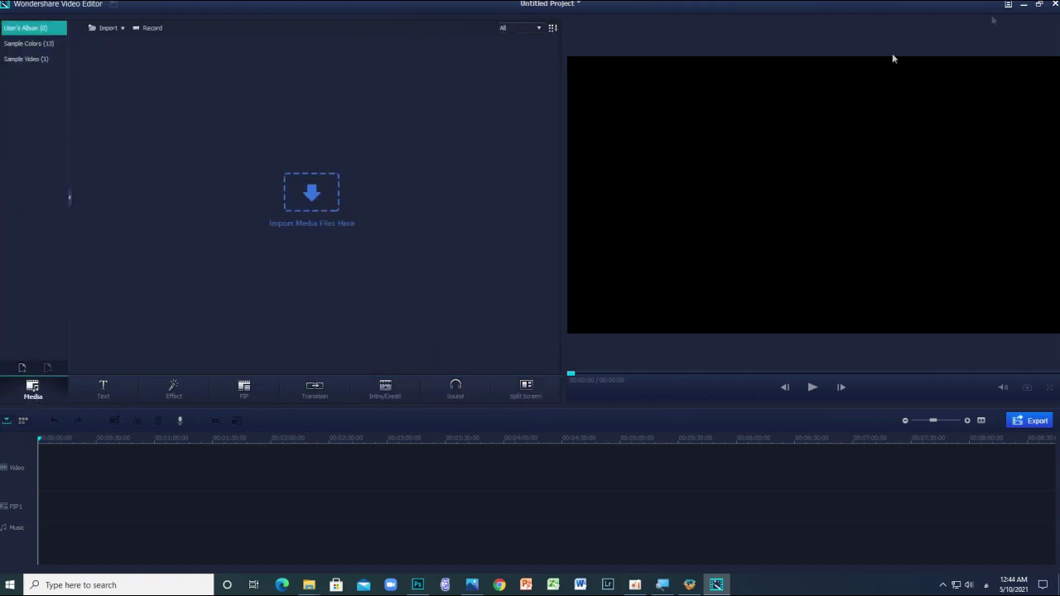
Close the video editor and move the Wondershare Video Editor shortcut closer to the desktop's icon column
left_click(1053, 5)
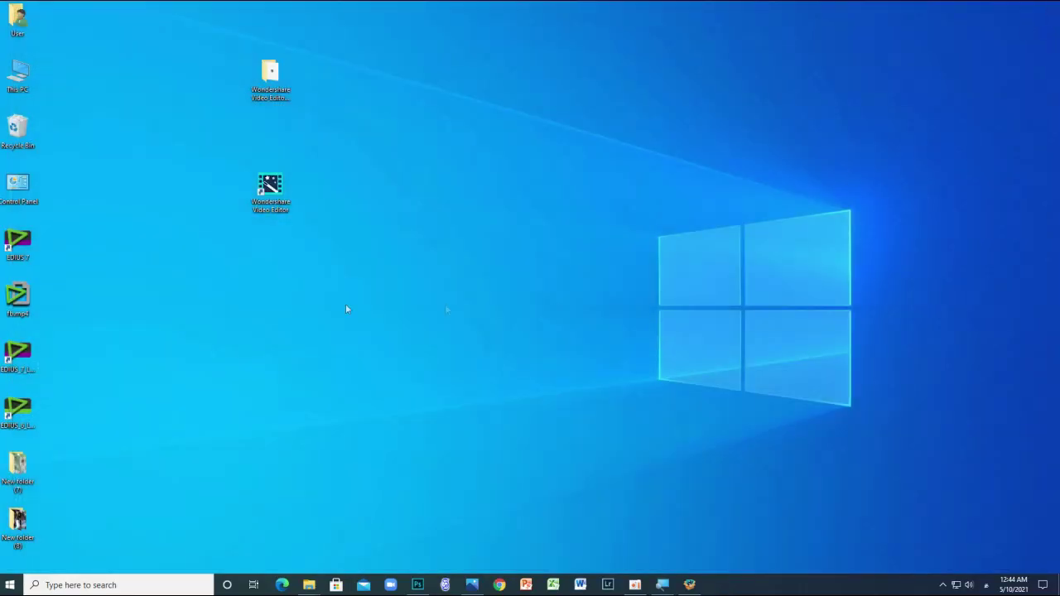
left_click_drag(271, 206, 147, 208)
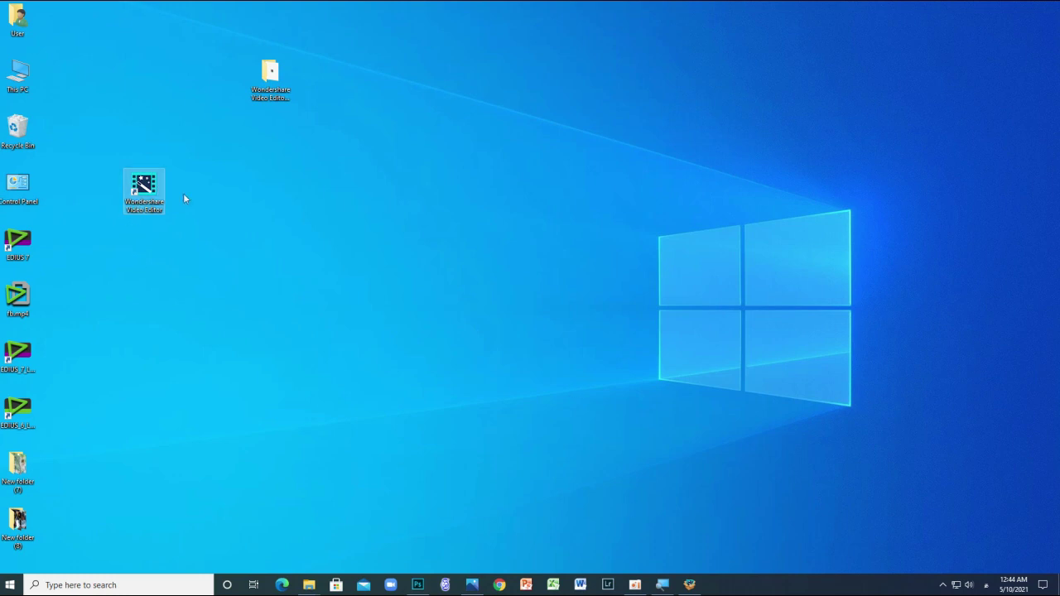
Bring the minimized Wondershare Video Editor installer window back onto the desktop
left_click(689, 584)
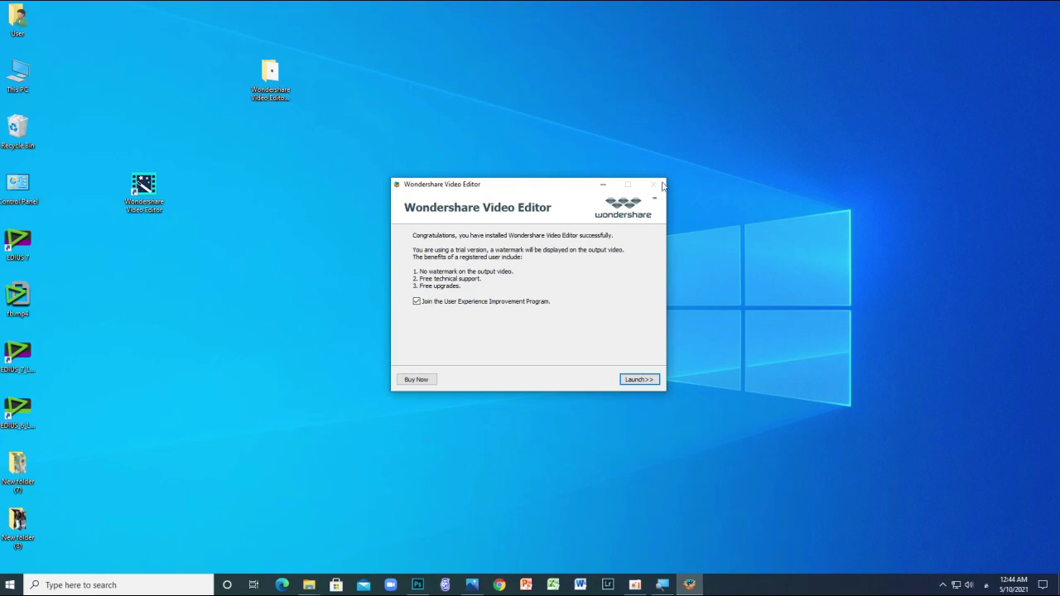